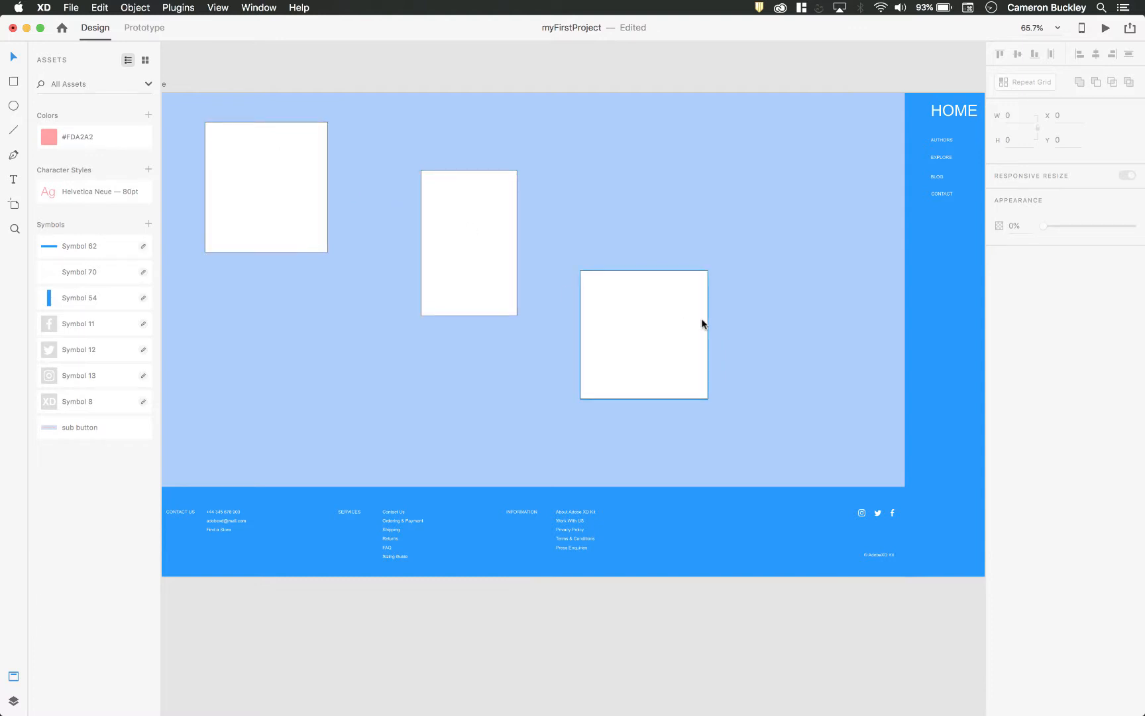
Step: Extend the Home artboard downward to a height of about 2821
scroll(764, 336, "down", 3)
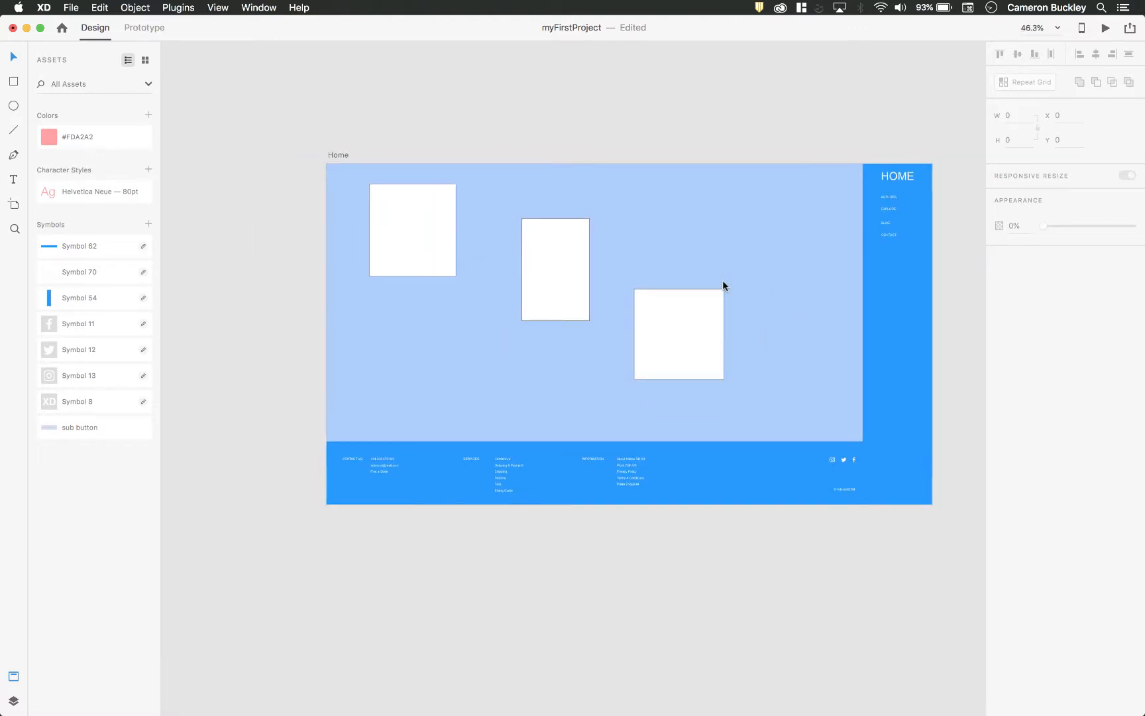
scroll(722, 285, "right", 3)
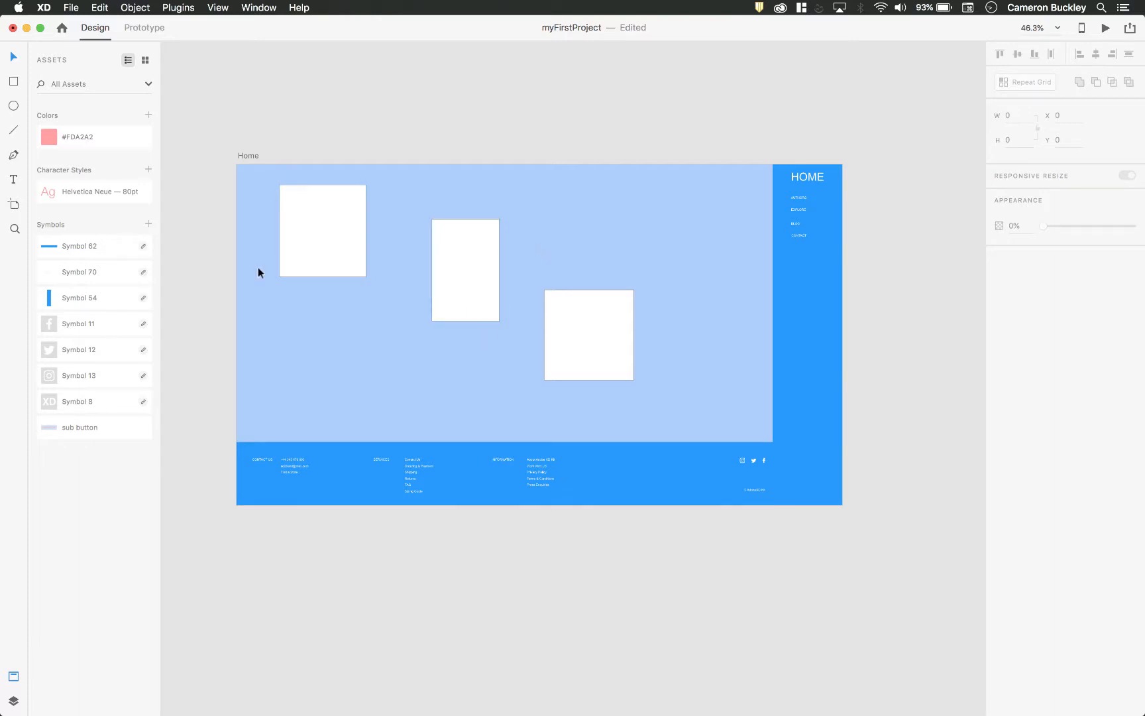
left_click(246, 155)
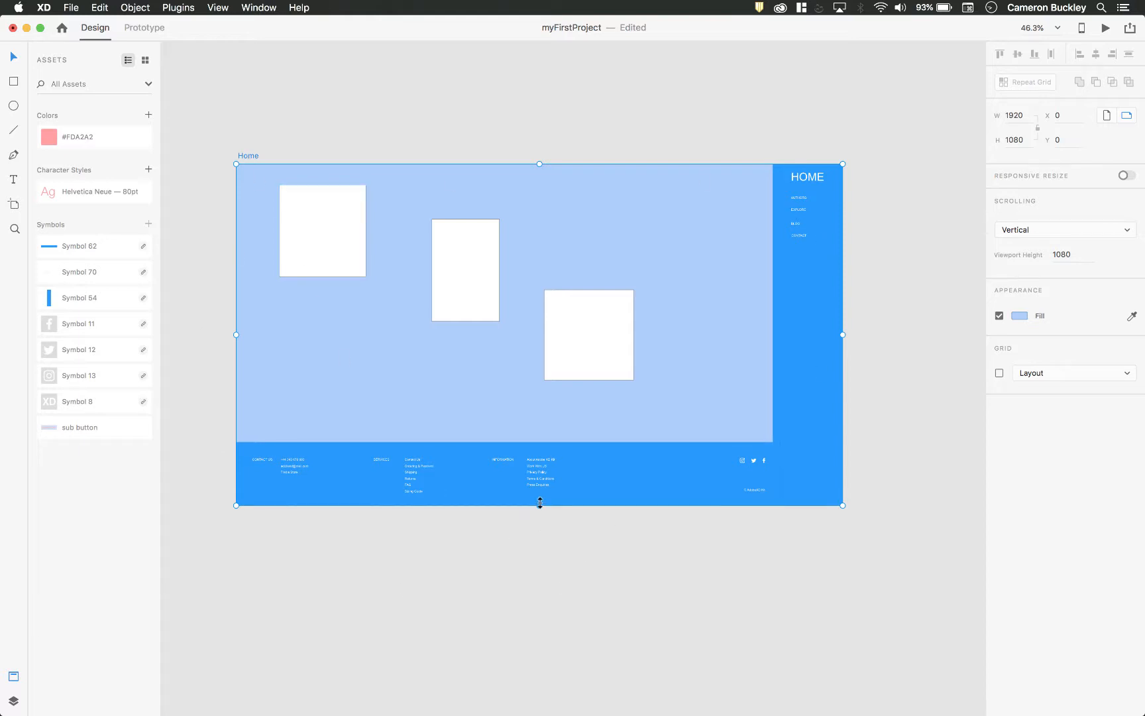
left_click_drag(540, 504, 540, 639)
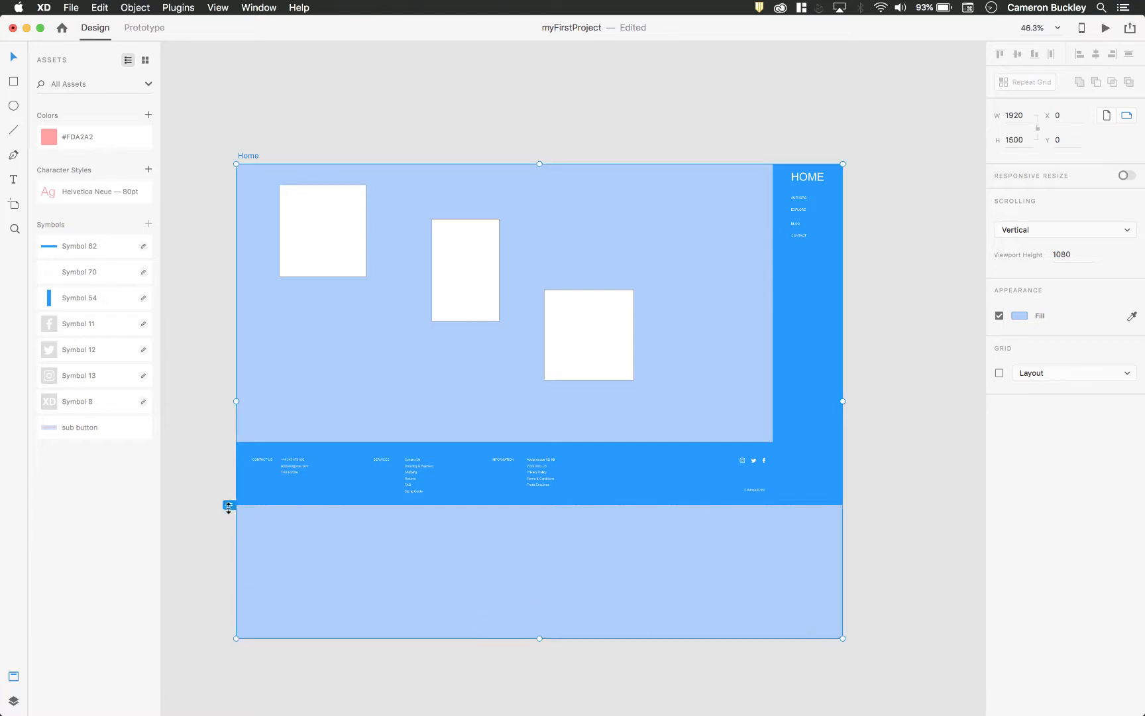
scroll(228, 510, "down", 5)
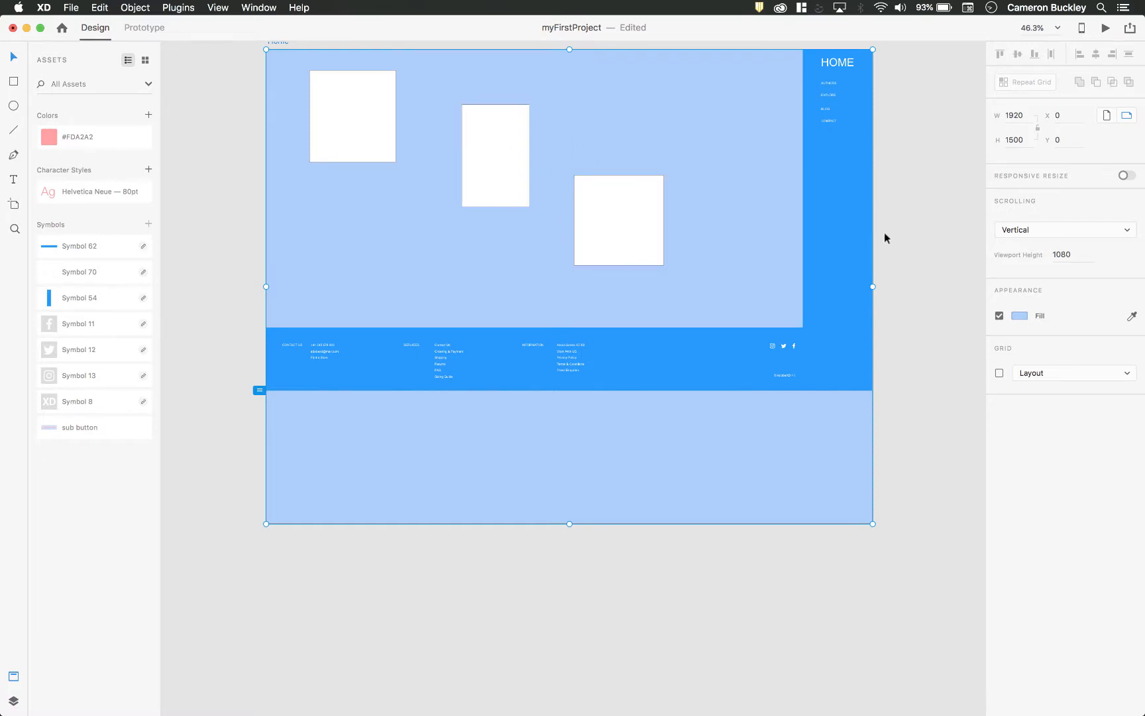
left_click_drag(570, 524, 569, 682)
scroll(569, 499, "down", 8)
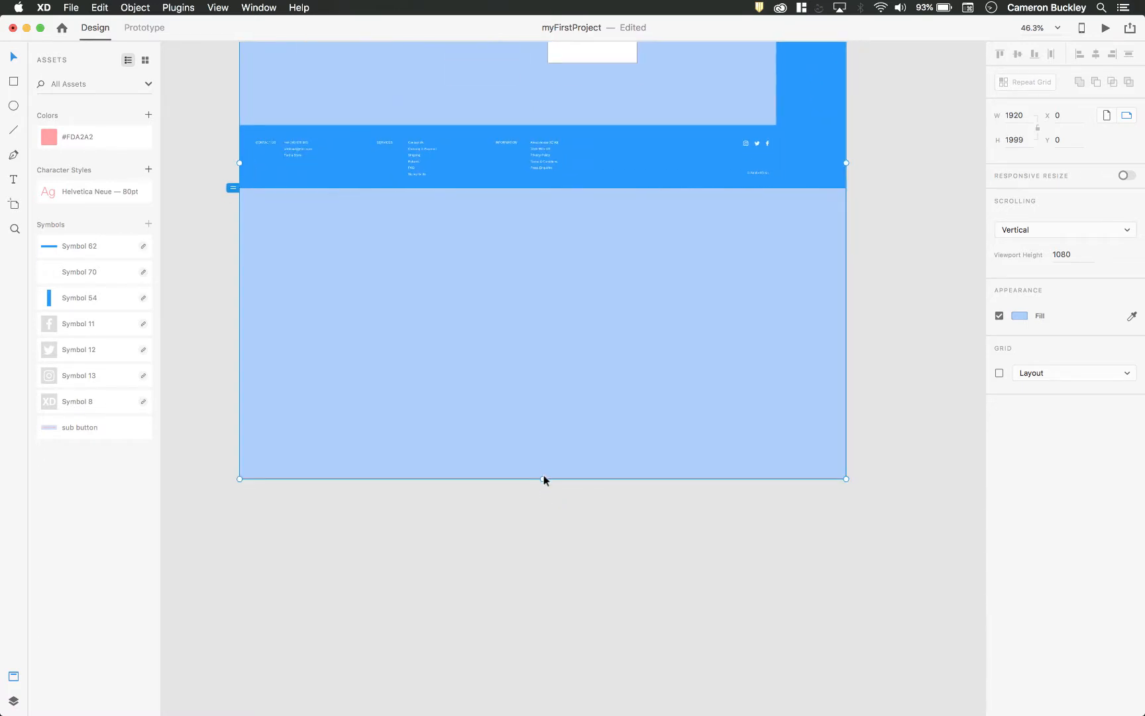
left_click_drag(544, 477, 533, 643)
scroll(546, 475, "down", 5)
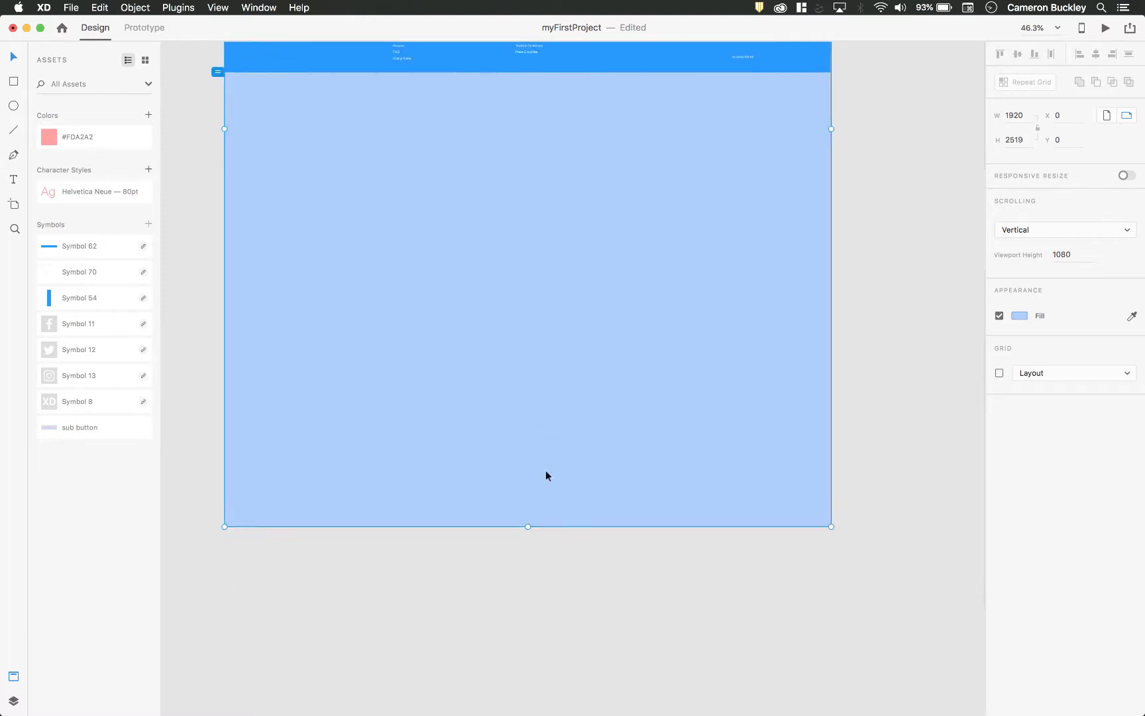
left_click_drag(528, 524, 526, 618)
scroll(528, 616, "up", 5)
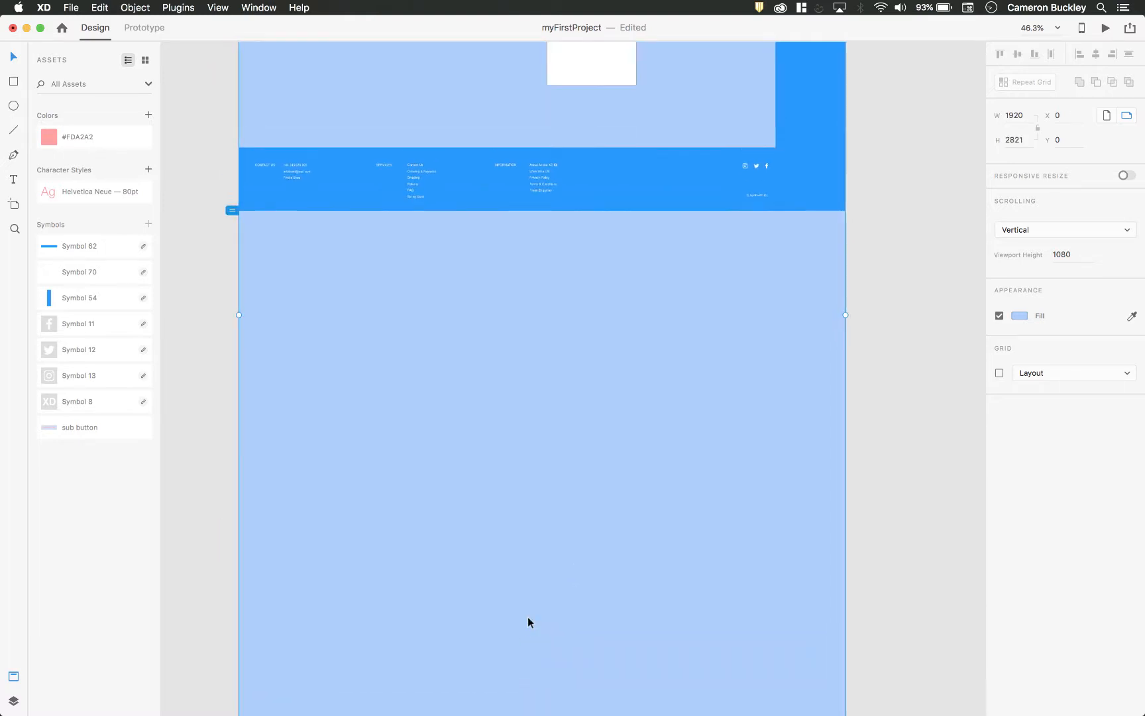
Step: Move the footer to the lower edge of the Home artboard, at X 0 and Y 2621
left_click(630, 199)
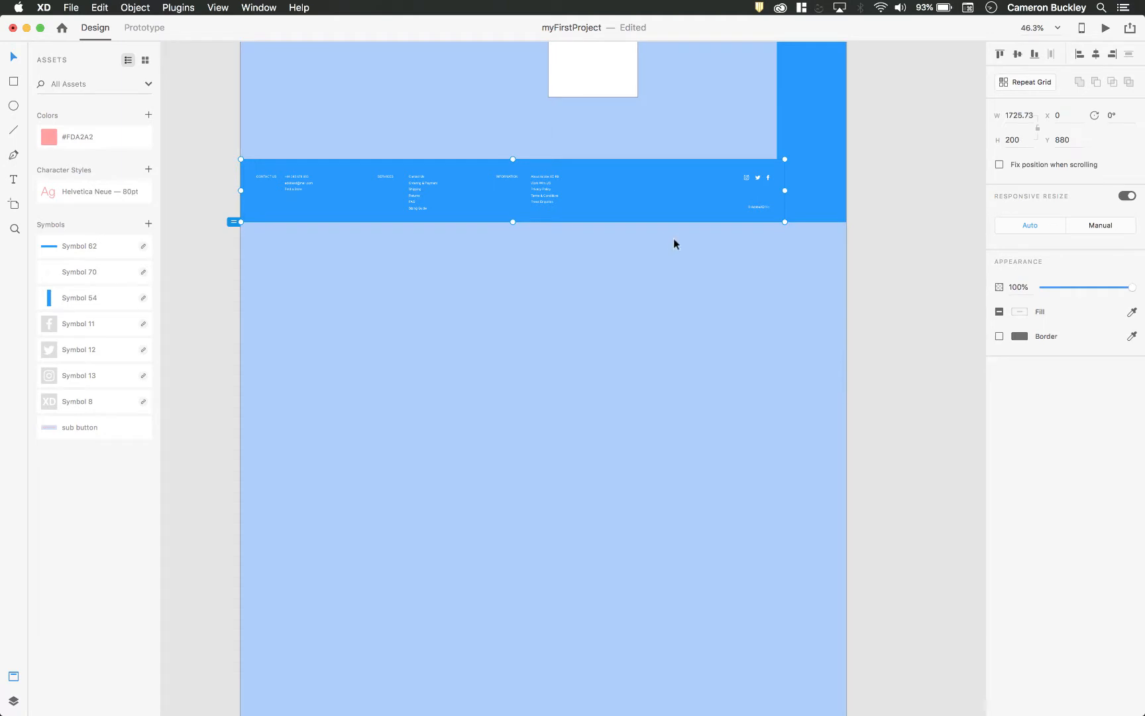
left_click_drag(632, 182, 637, 345)
scroll(637, 348, "down", 5)
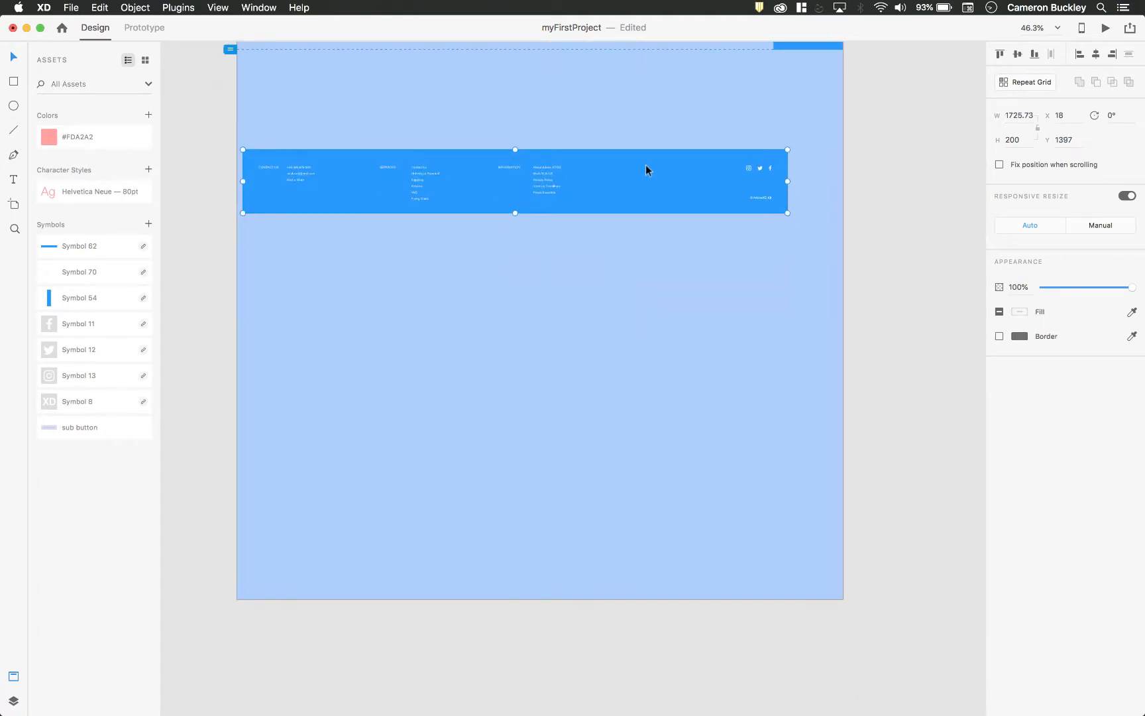
left_click_drag(645, 166, 640, 550)
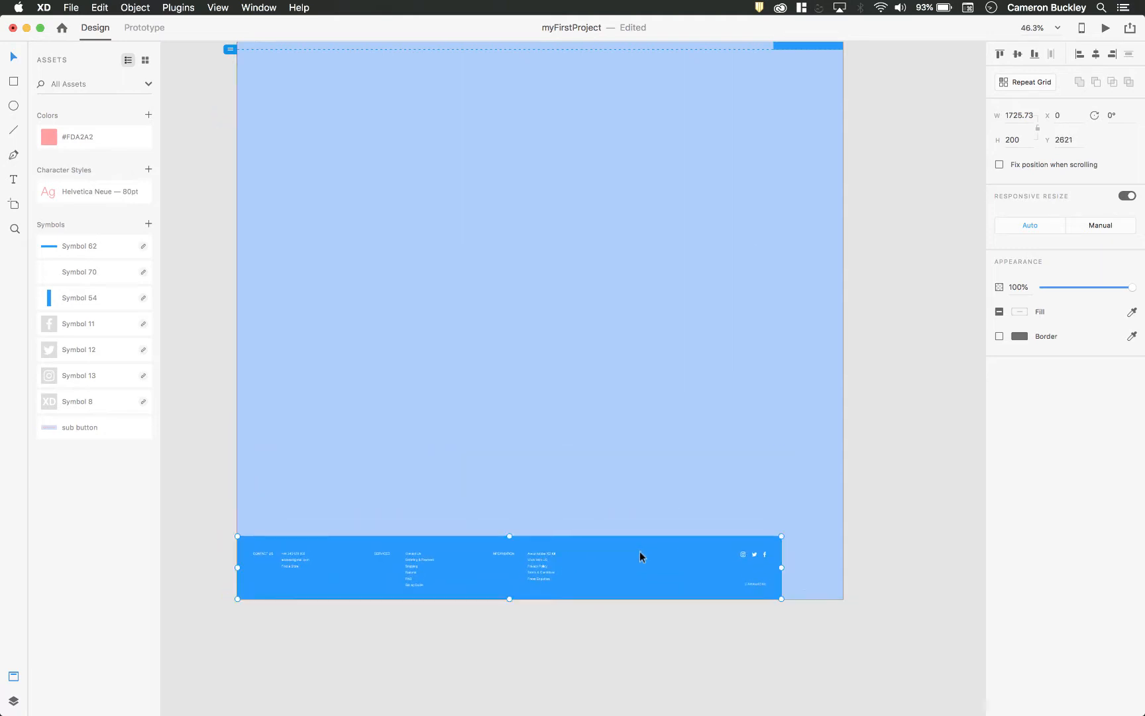
scroll(603, 353, "up", 6)
scroll(603, 352, "up", 2)
scroll(603, 352, "down", 7)
scroll(603, 352, "right", 1)
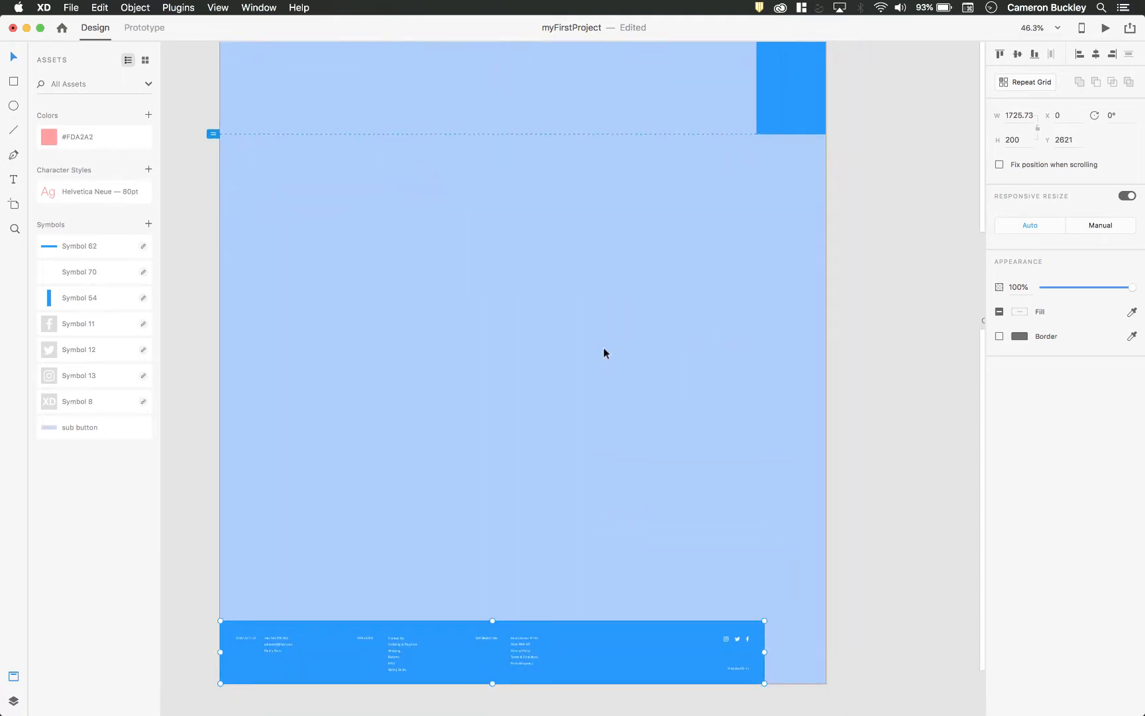
Step: Fix the position of the blue HOME navigation sidebar when scrolling
left_click(861, 544)
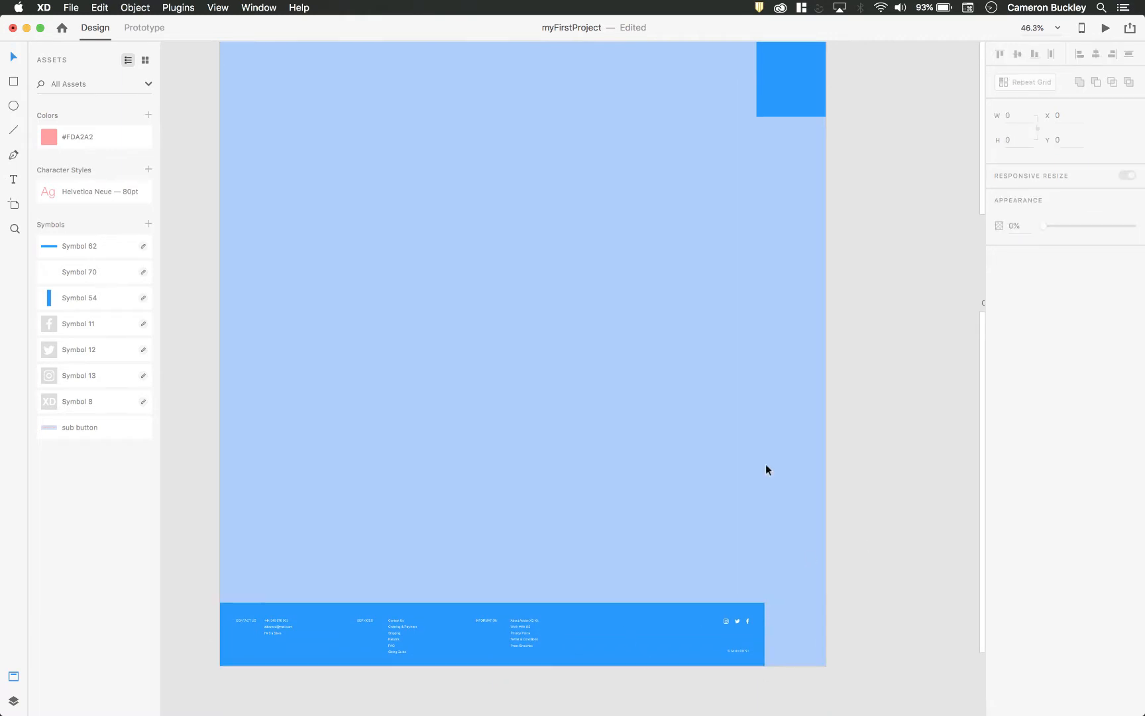
scroll(766, 468, "up", 10)
scroll(767, 468, "right", 1)
left_click(760, 314)
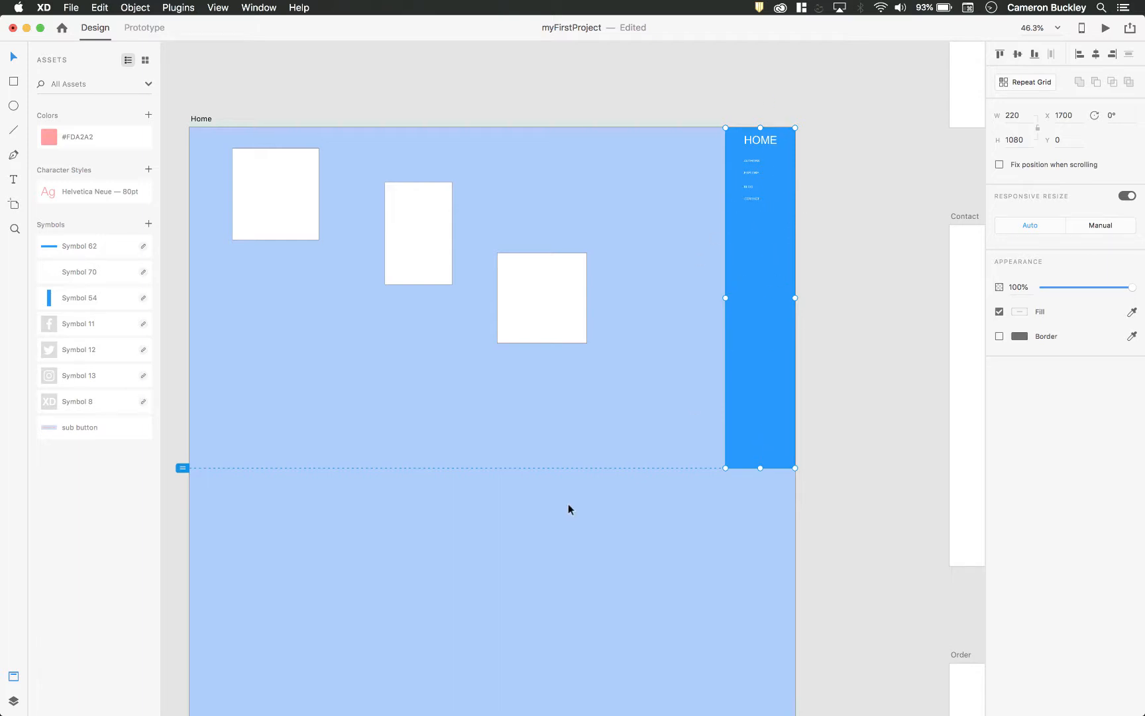
scroll(568, 504, "down", 10)
scroll(568, 503, "up", 7)
scroll(568, 503, "left", 1)
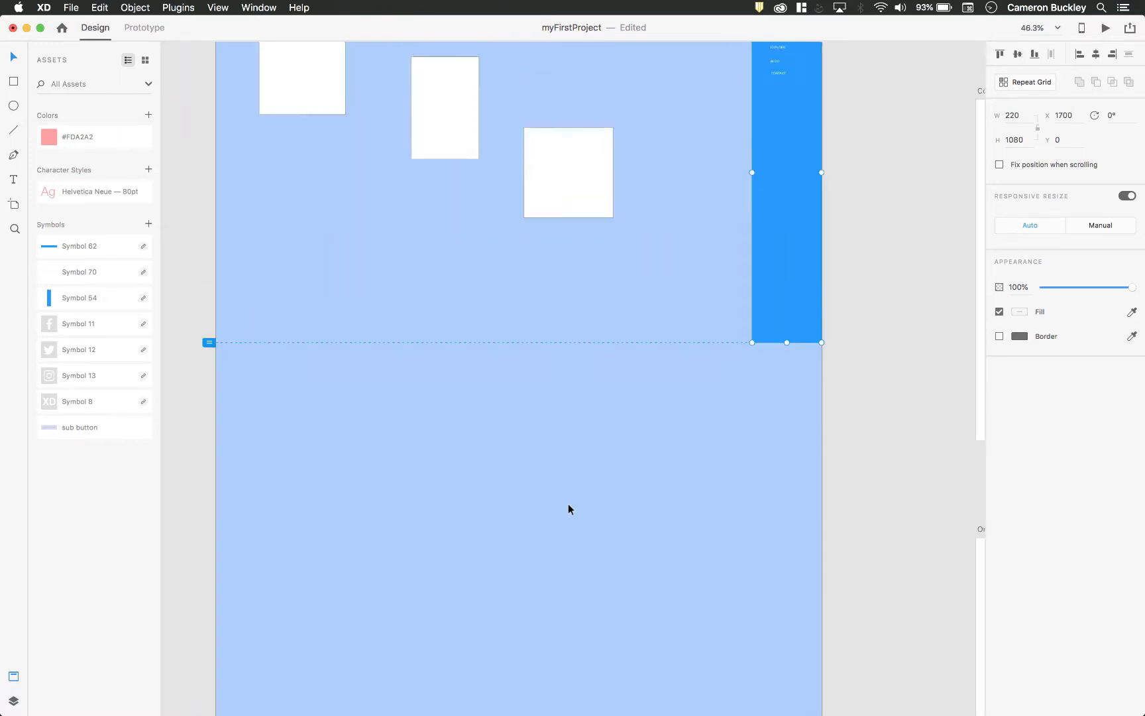
scroll(568, 508, "up", 5)
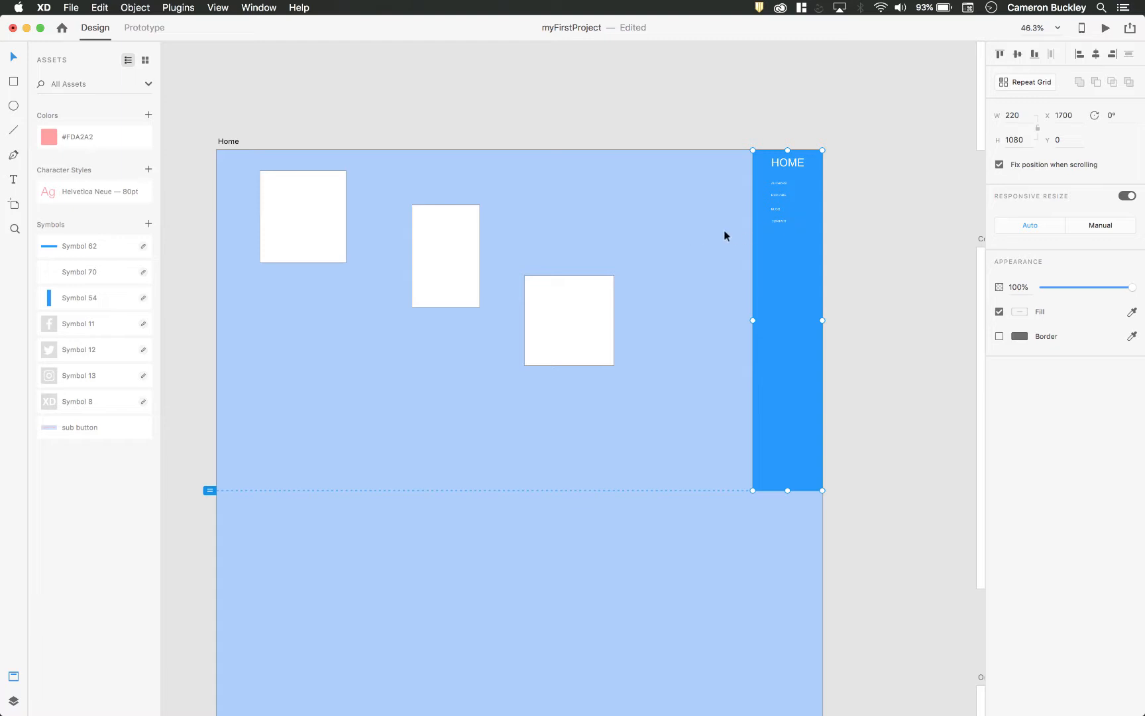
Step: Widen the footer to 1920 so it spans the full width of the Home artboard
scroll(724, 230, "up", 6)
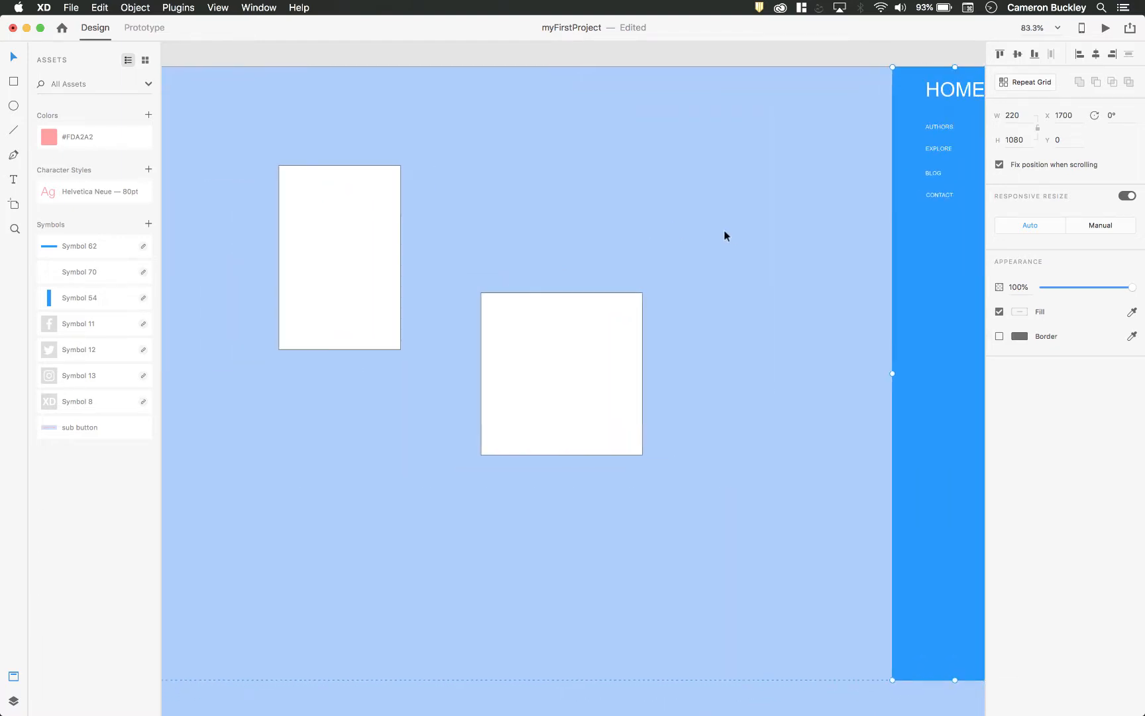
scroll(724, 230, "down", 7)
scroll(724, 230, "right", 2)
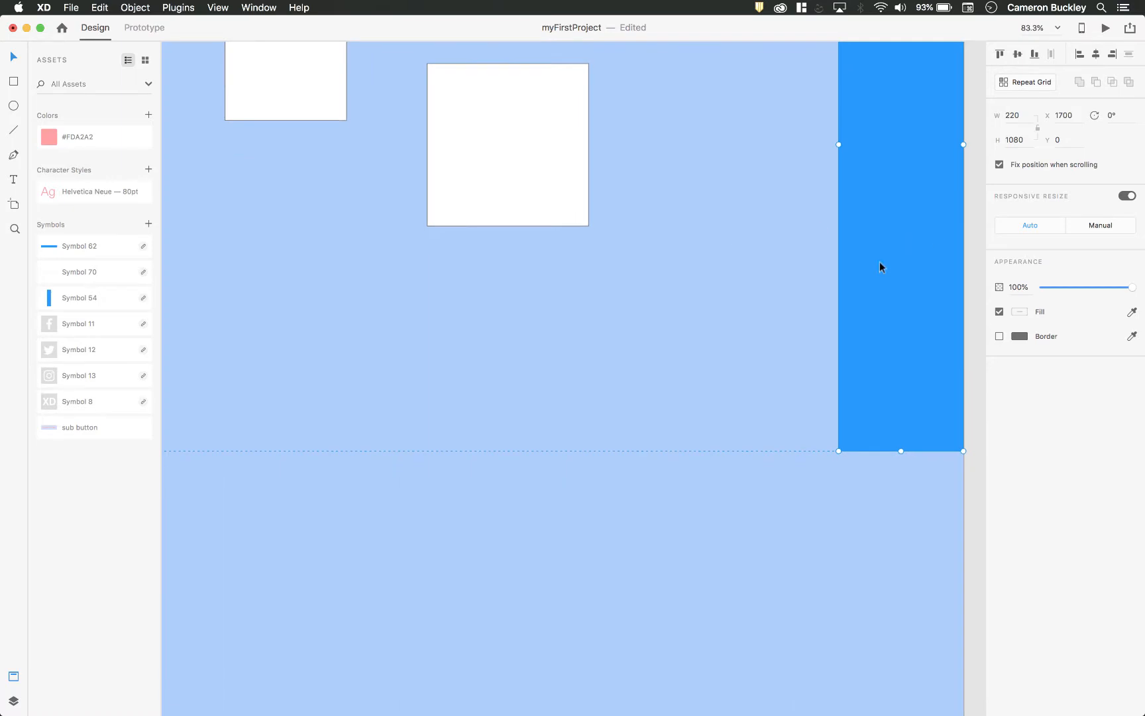
scroll(888, 257, "down", 10)
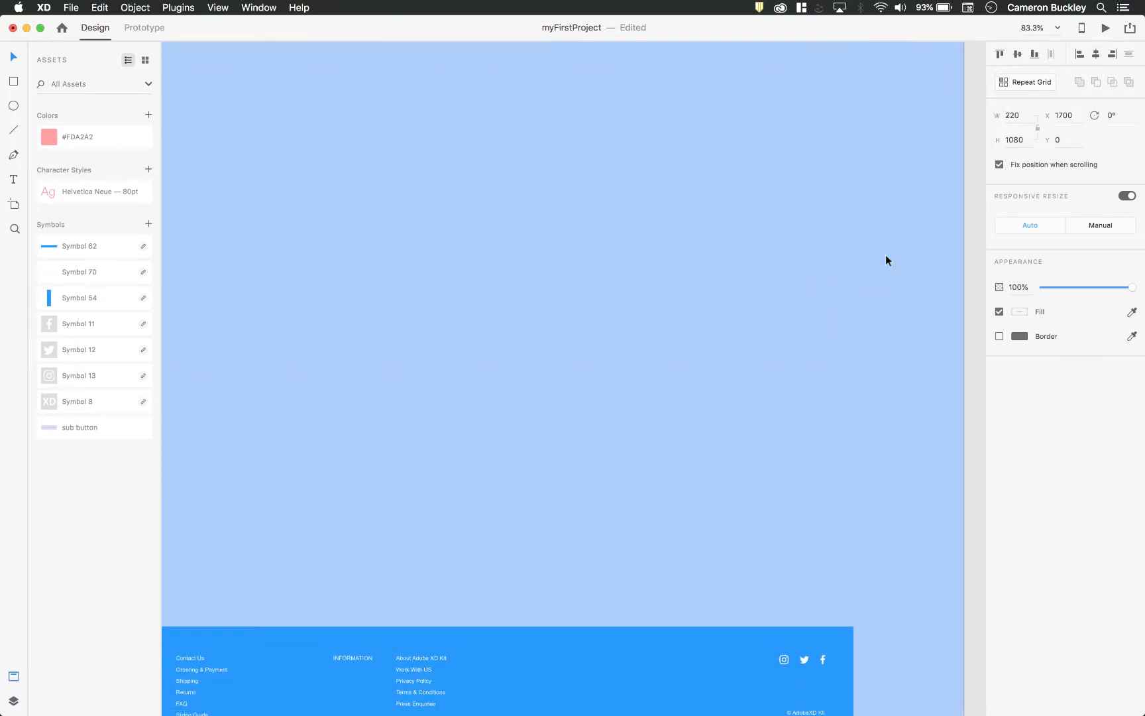
scroll(721, 537, "right", 3)
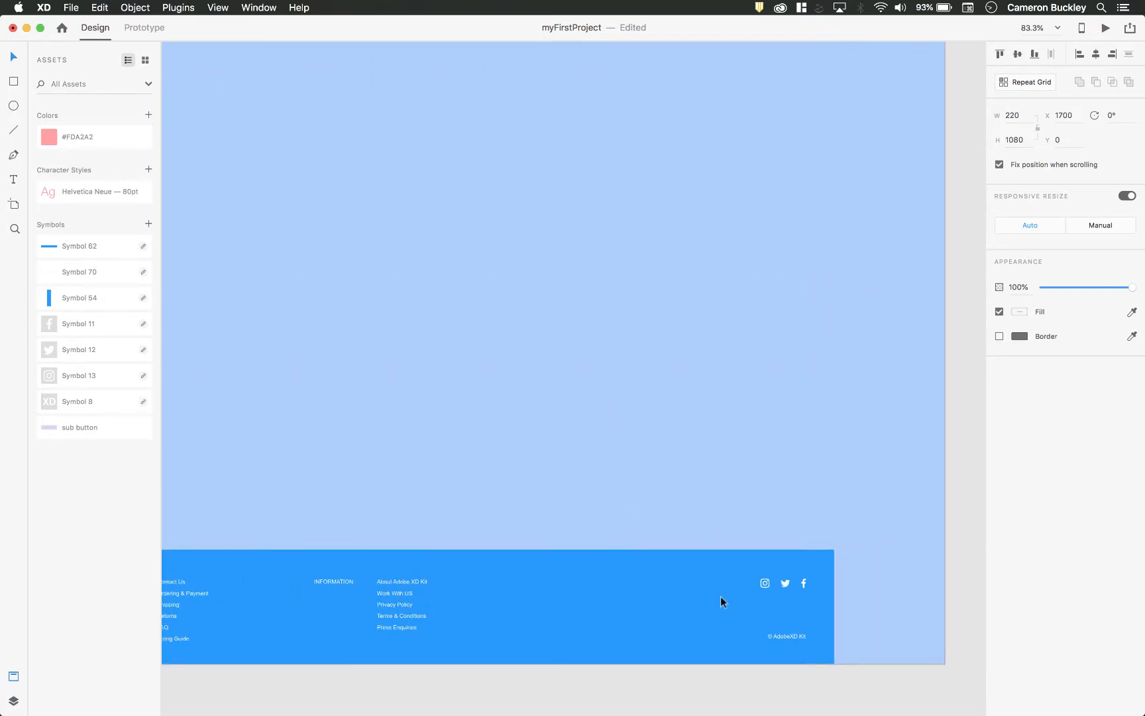
left_click(822, 610)
left_click_drag(834, 607, 945, 607)
scroll(697, 569, "down", 5)
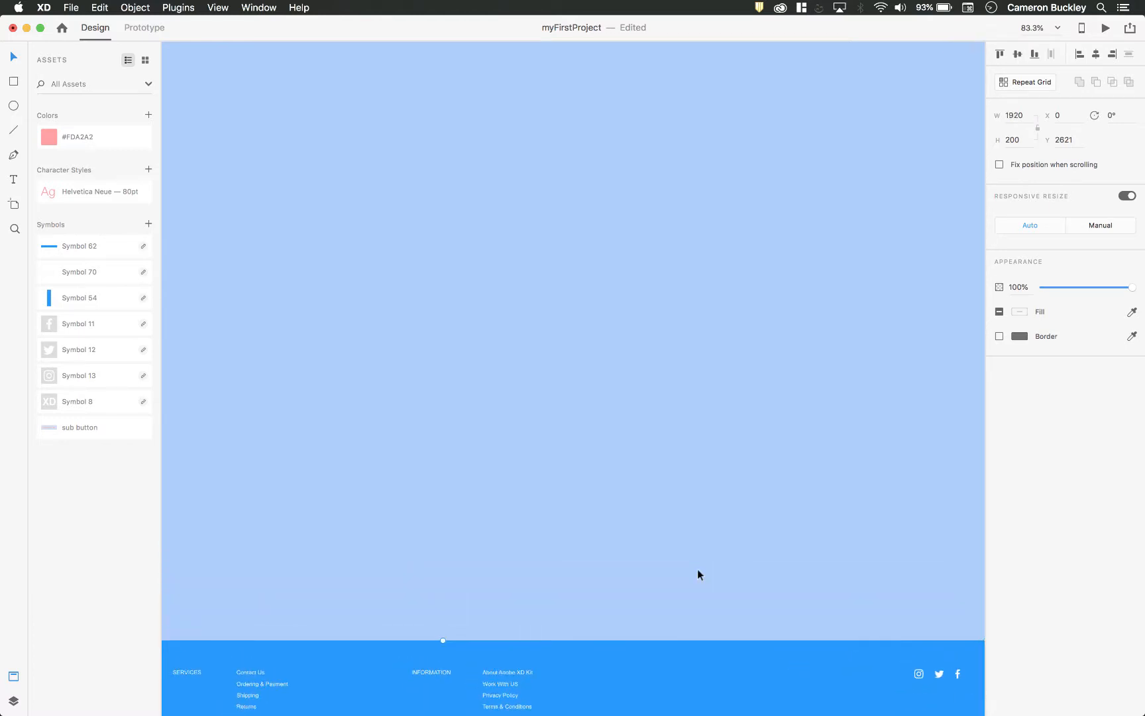
Step: Reposition the middle white box to about X 602, Y 265 and the rightmost box to about X 1057, Y 476
scroll(697, 571, "up", 5)
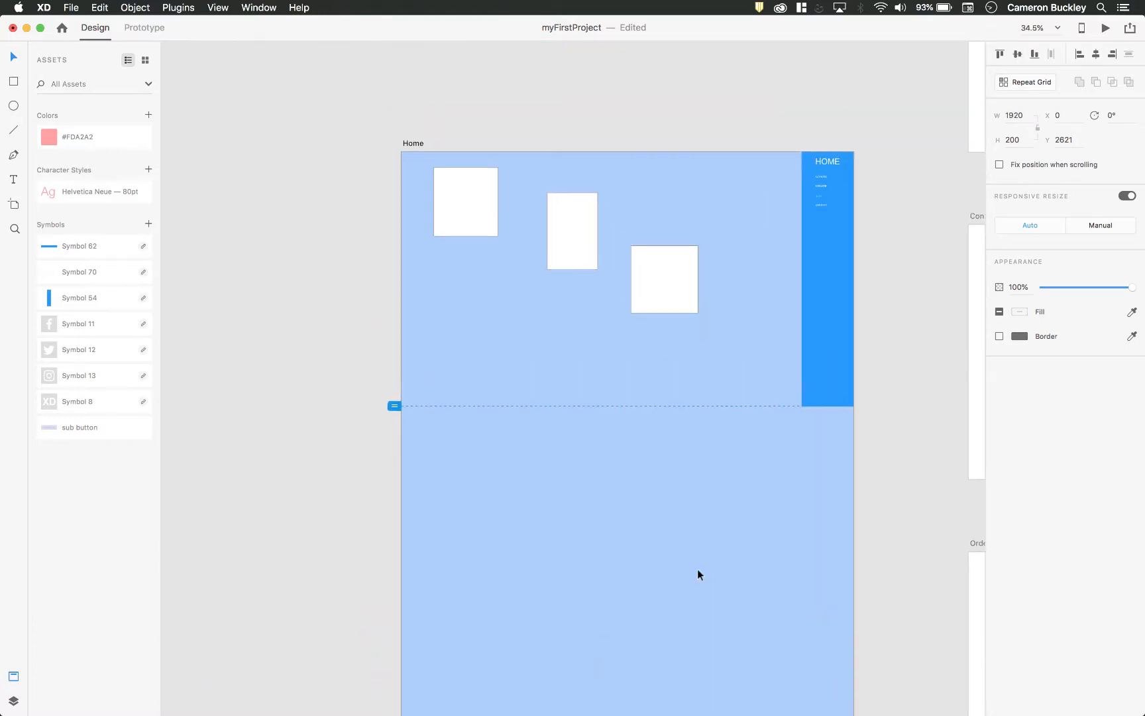
scroll(698, 572, "up", 3)
scroll(632, 358, "up", 3)
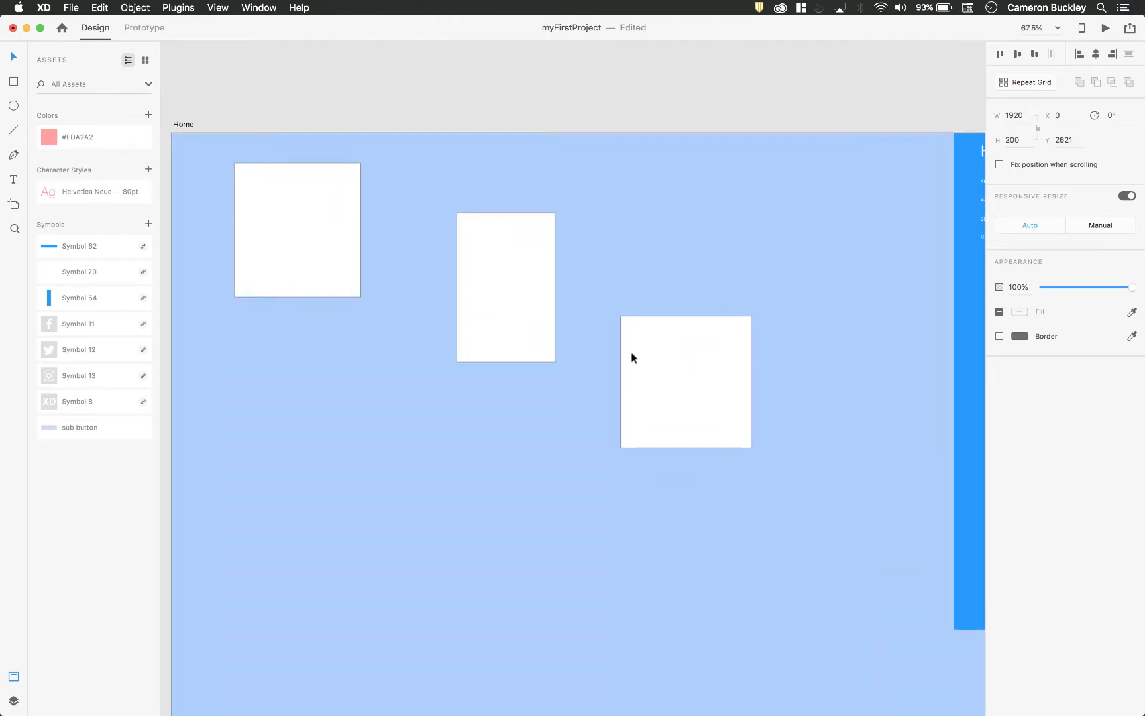
left_click(348, 226)
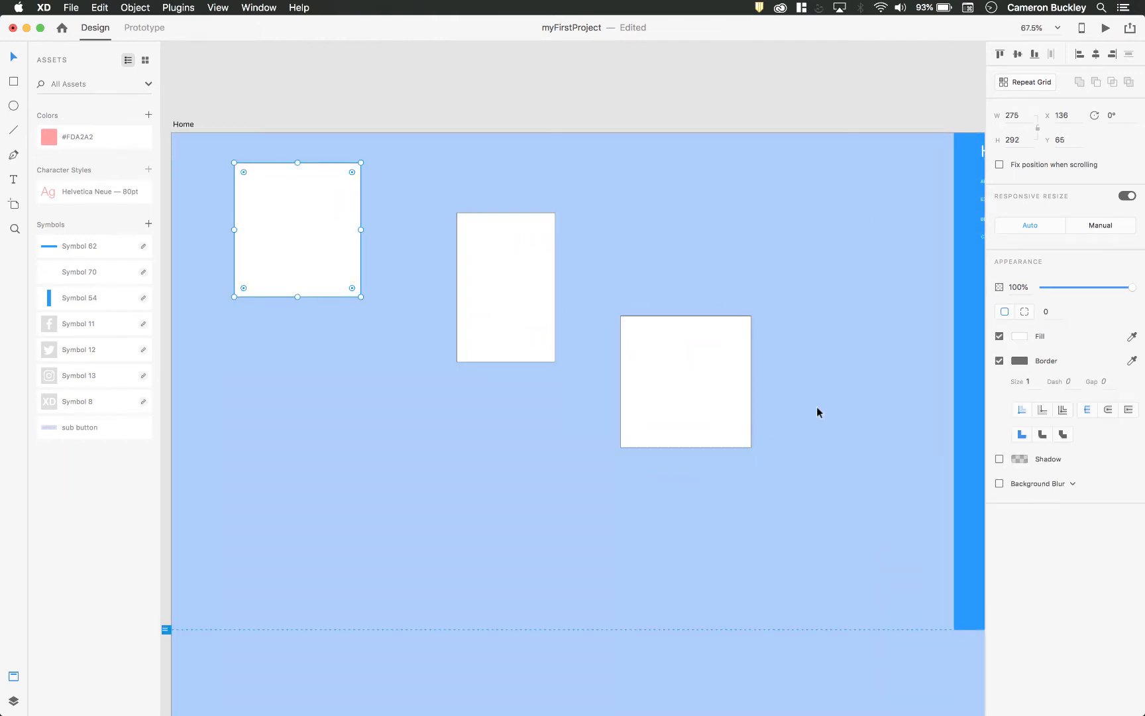
scroll(838, 409, "down", 3)
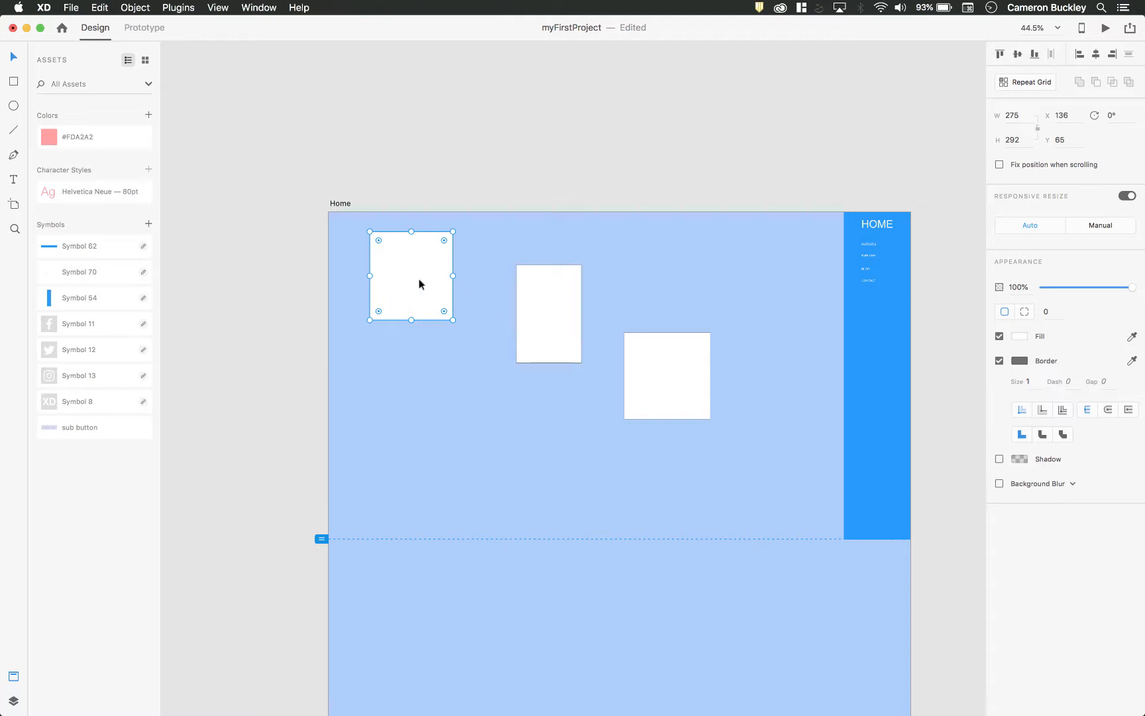
mouse_move(577, 342)
left_mouse_down()
mouse_move(470, 409)
mouse_move(557, 350)
left_mouse_up()
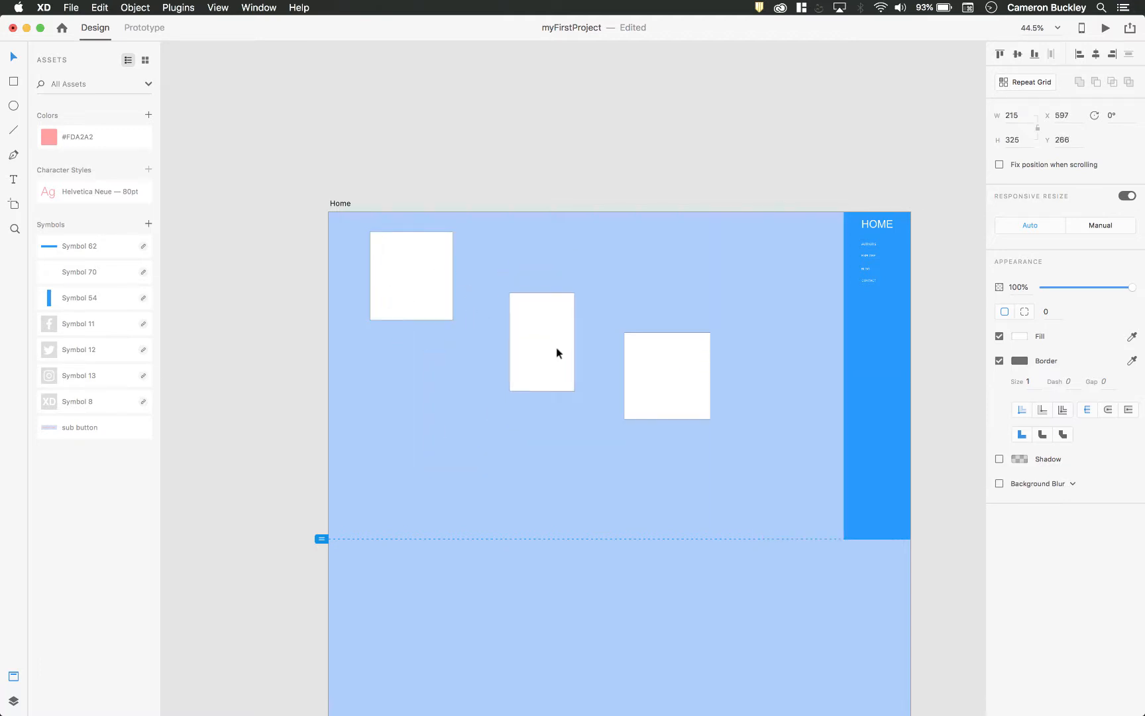
left_click_drag(683, 364, 708, 386)
scroll(531, 322, "down", 10)
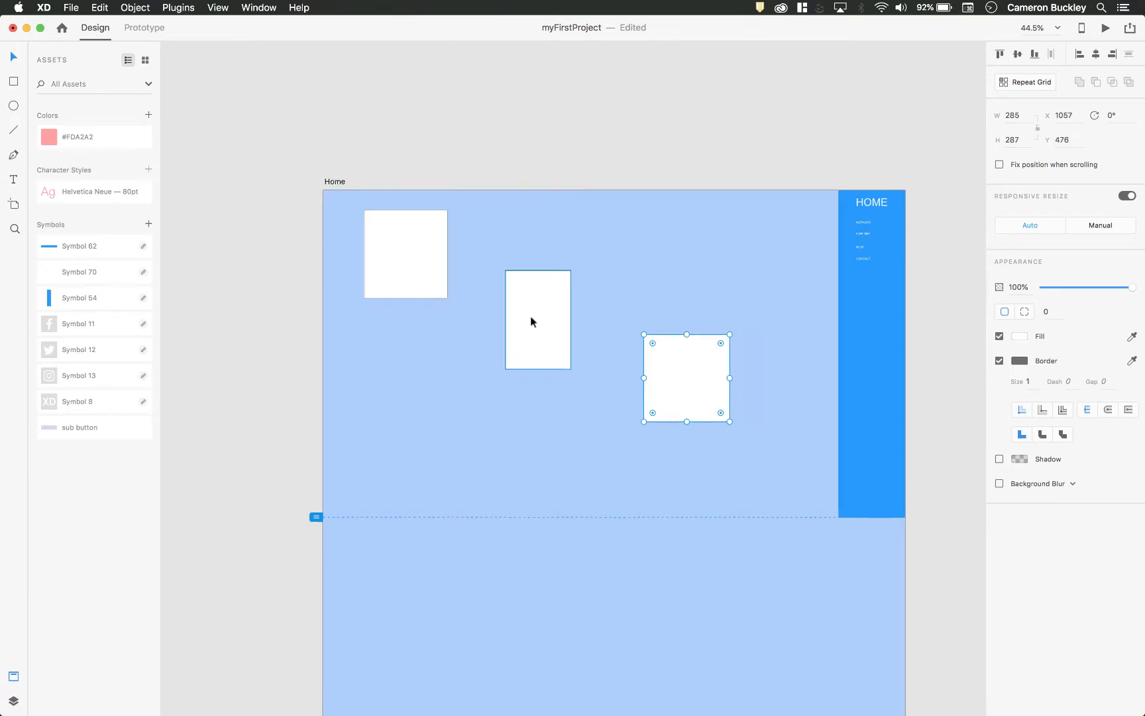
scroll(531, 321, "up", 10)
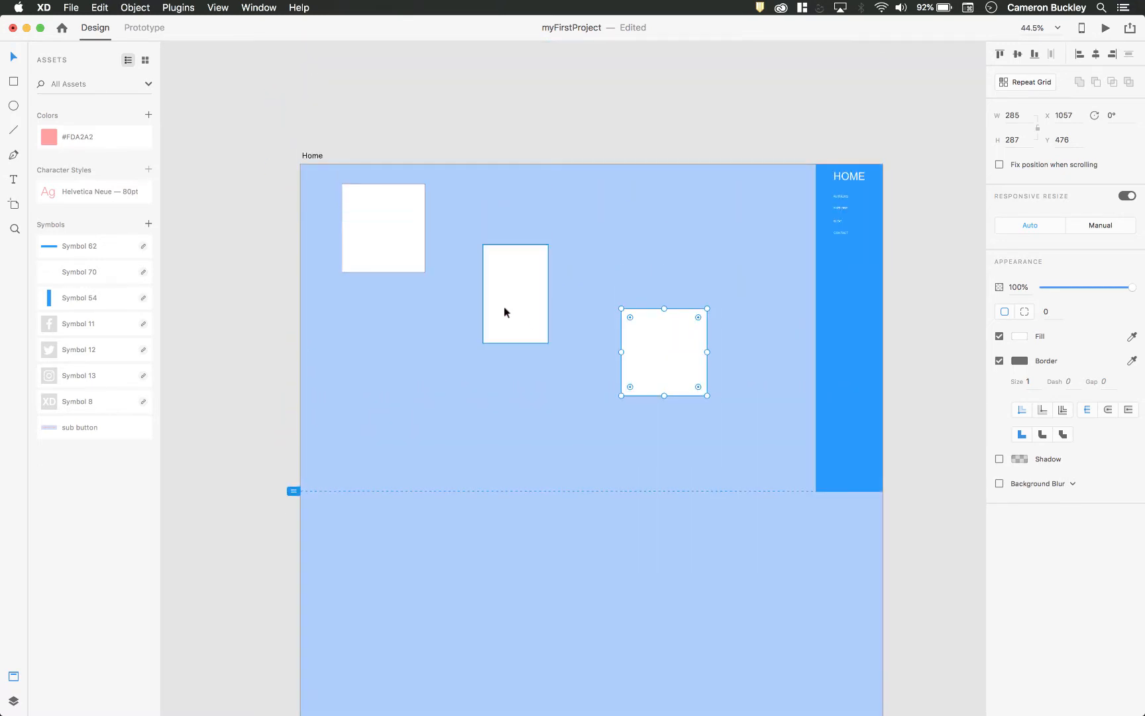
Step: Turn the three white boxes on the Home artboard into one repeat grid
left_click(396, 254, "shift")
left_click(510, 293)
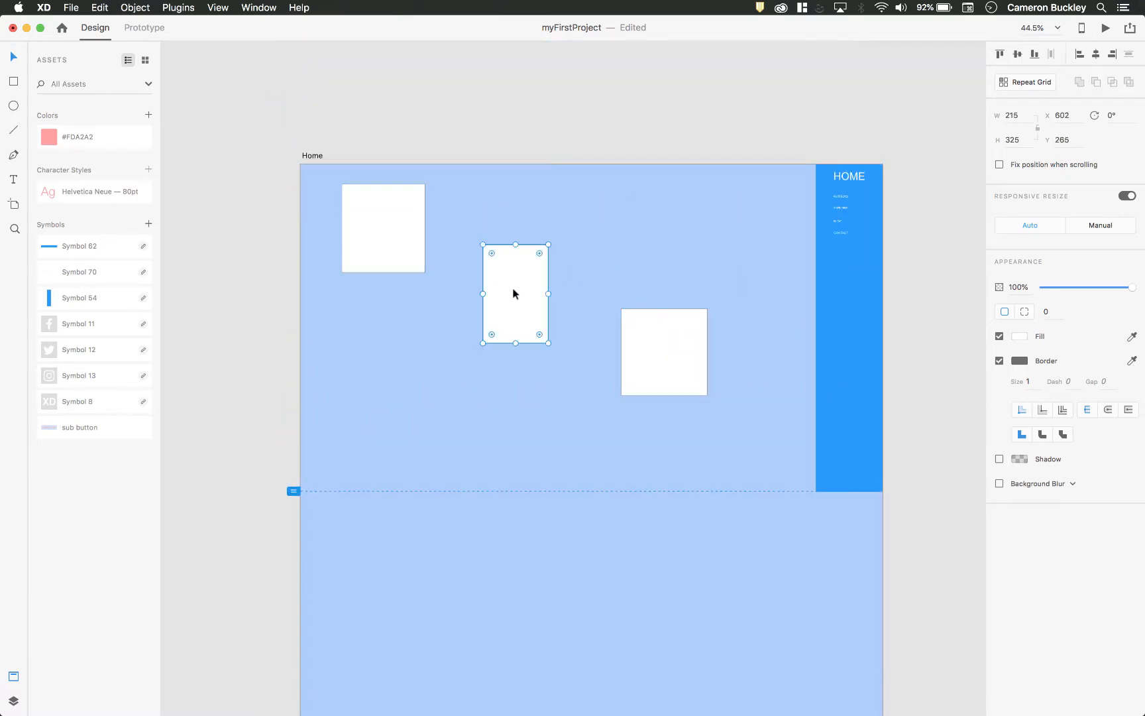
left_click(411, 254, "shift")
left_click(635, 344, "shift")
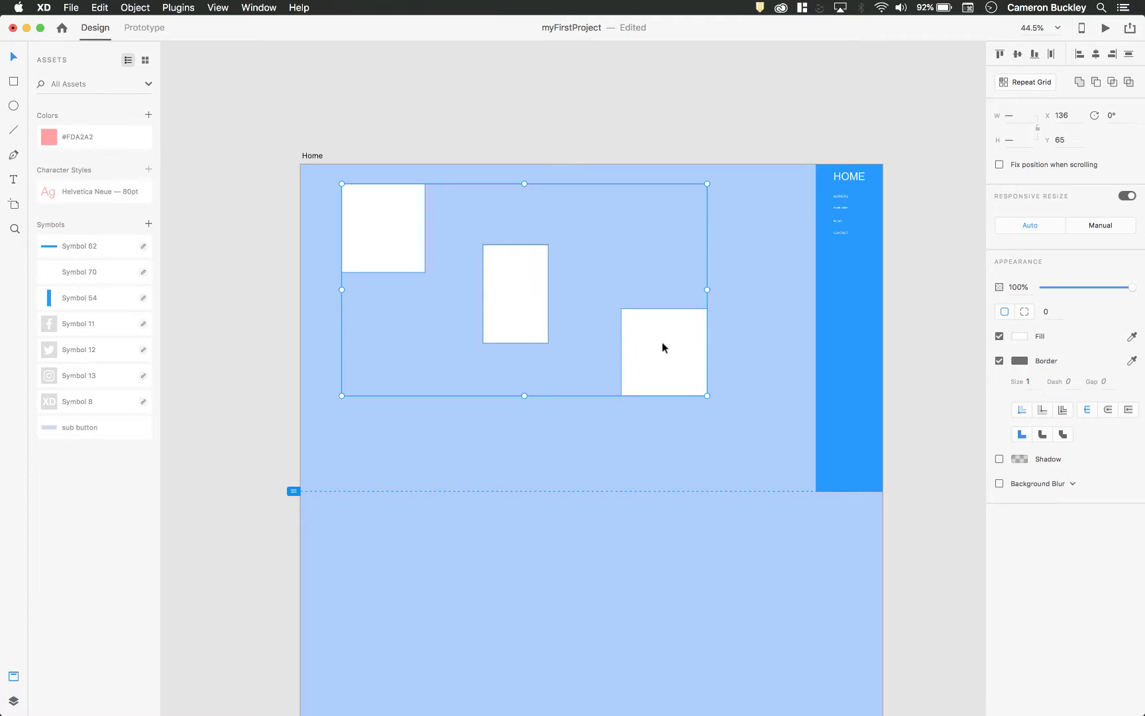
left_click(1032, 83)
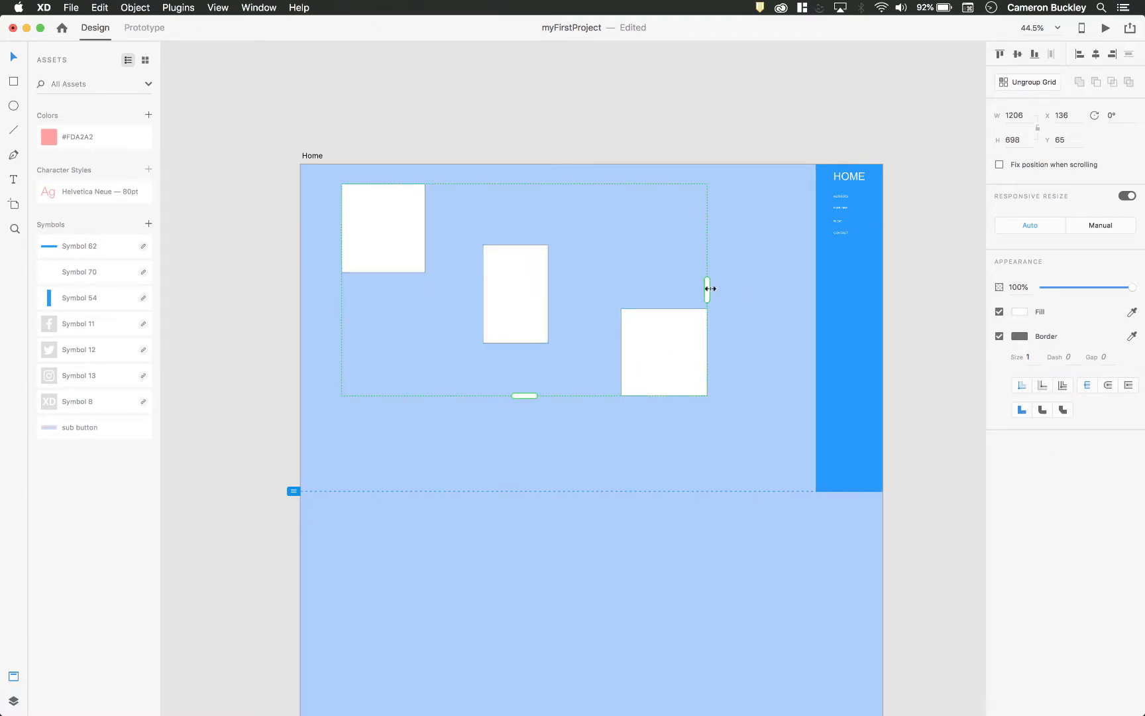
Step: Extend the repeat grid of boxes down the artboard to a height of about 2556 and widen it to about 1220
left_click_drag(529, 396, 555, 675)
scroll(555, 527, "down", 5)
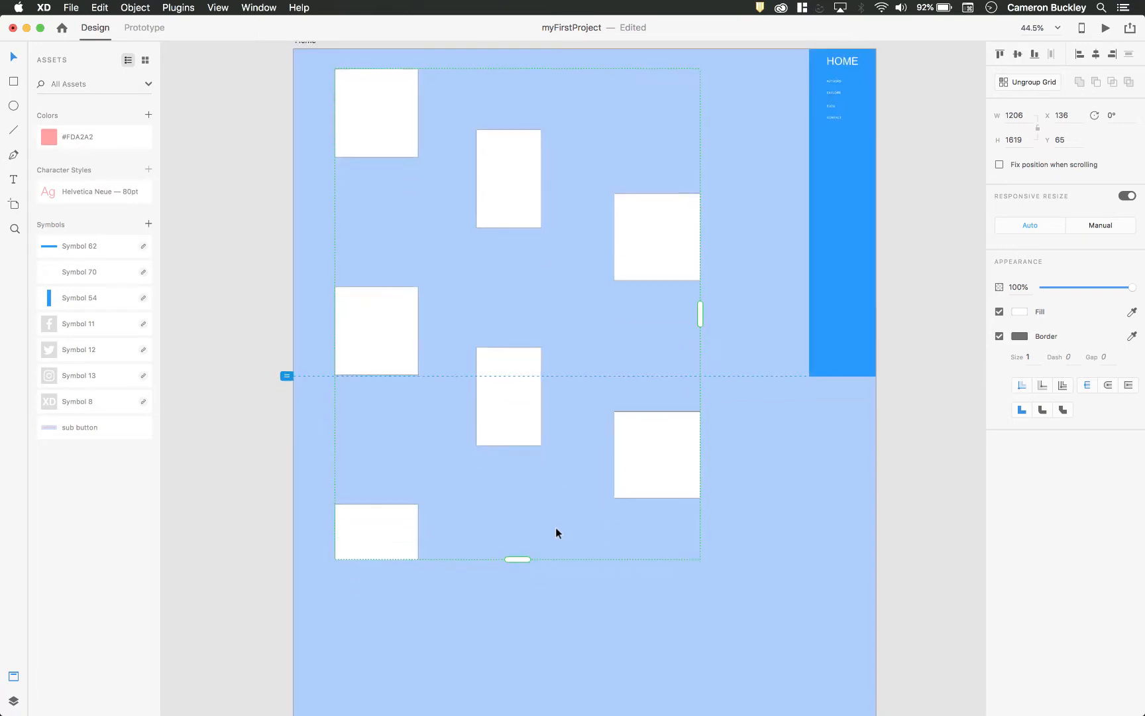
left_click_drag(522, 400, 513, 685)
scroll(646, 550, "up", 3)
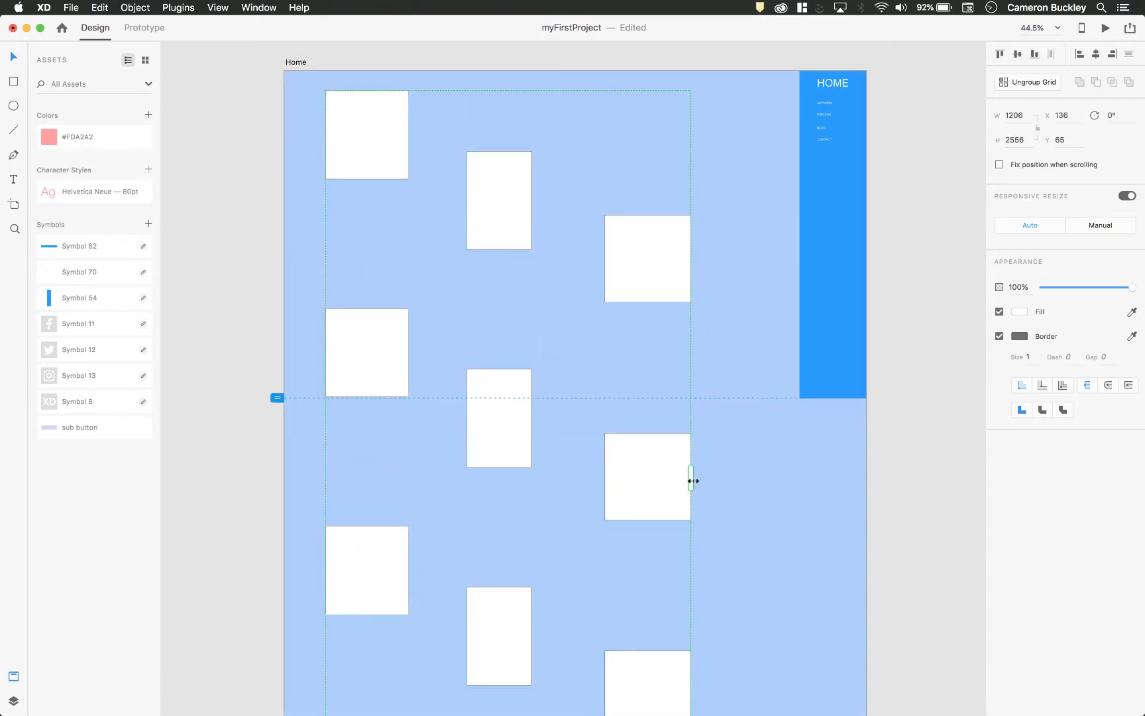
mouse_move(690, 478)
left_mouse_down()
mouse_move(860, 484)
mouse_move(695, 498)
left_mouse_up()
scroll(721, 413, "left", 2)
scroll(721, 413, "up", 2)
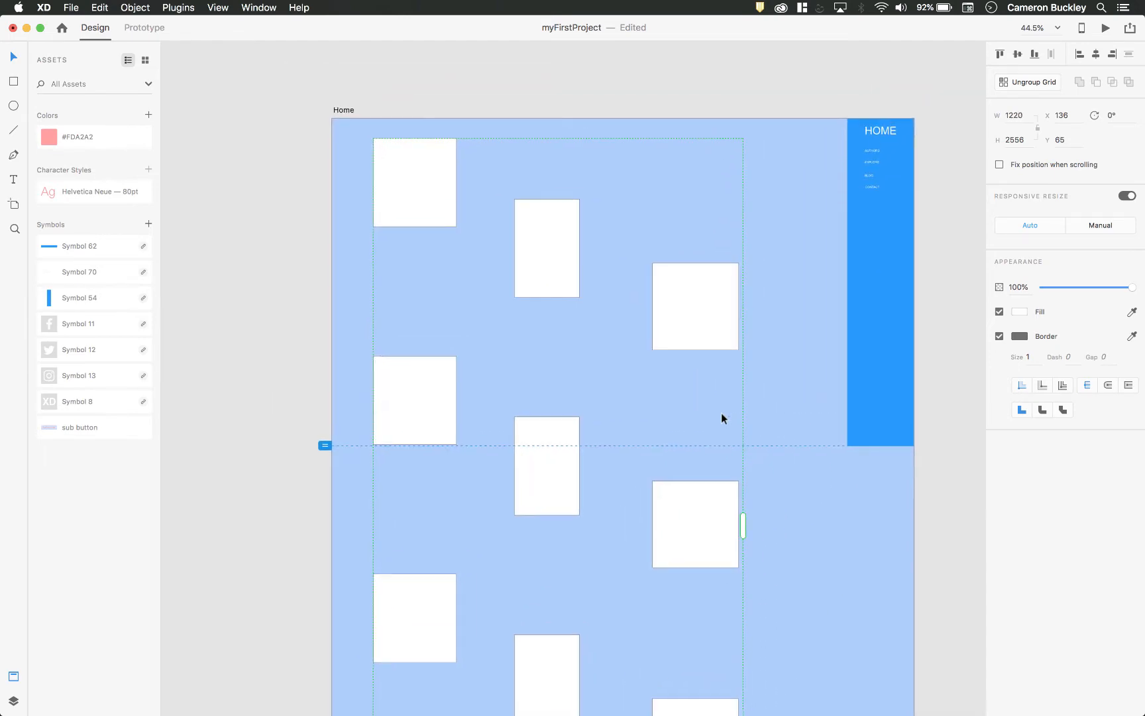
Step: Switch to the open Wires - Web document
key("ctrl+Up")
left_click(364, 518)
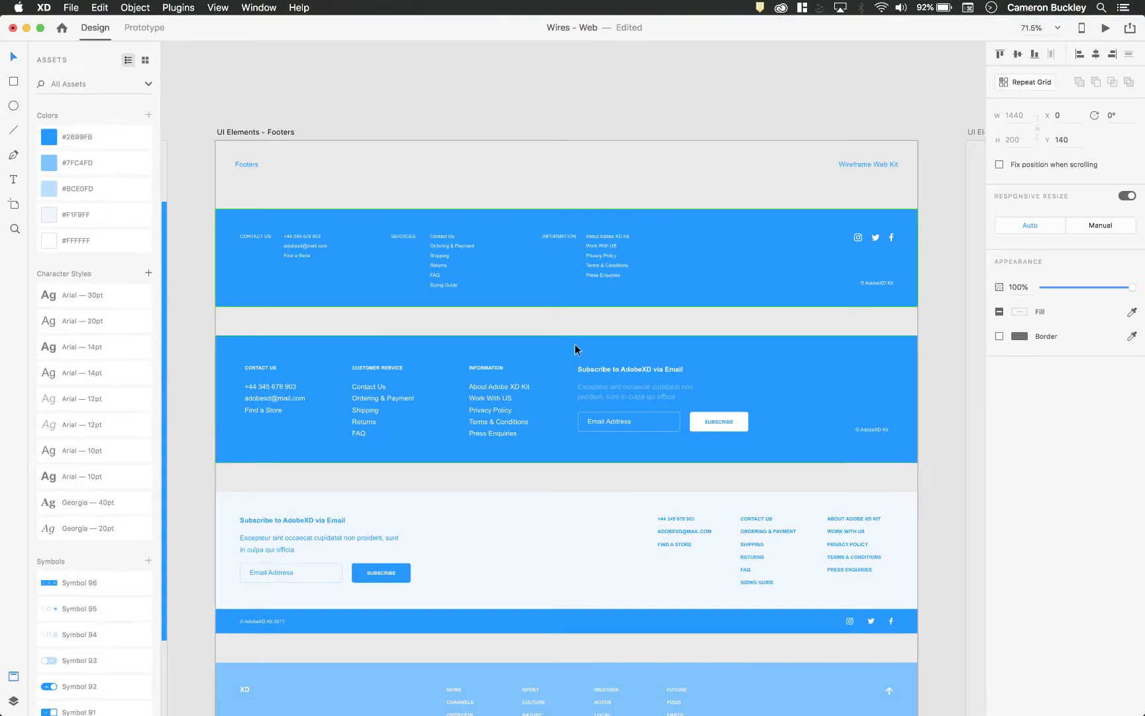
Step: Copy the first "Excepteur sint." card on the UI Elements - Cards artboard and switch back to the myFirstProject document
scroll(575, 343, "right", 1)
scroll(574, 343, "right", 10)
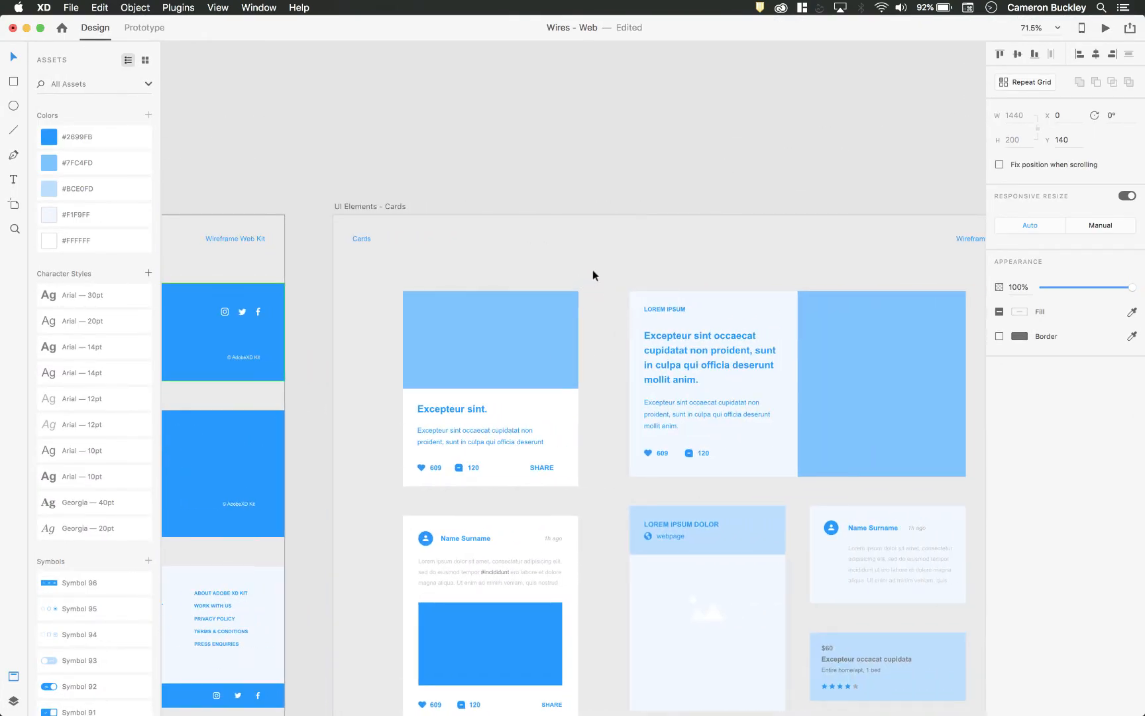
left_click(563, 320)
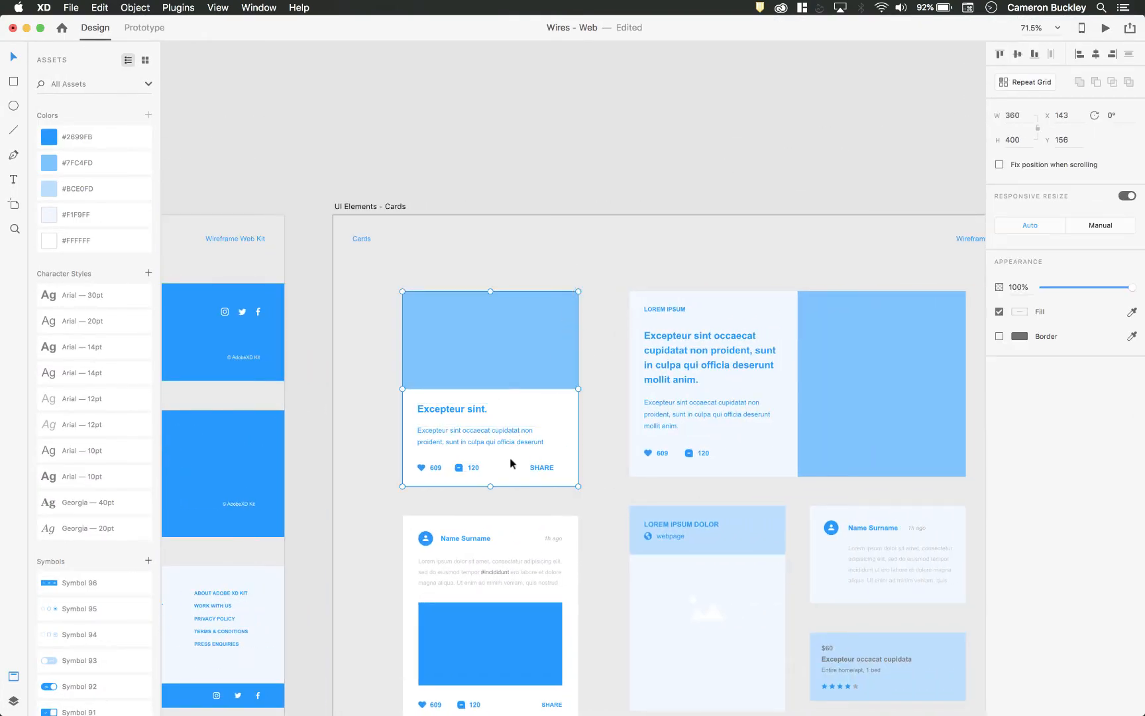
left_click(583, 274)
left_click(524, 358)
key("ctrl+Up")
left_click(439, 459)
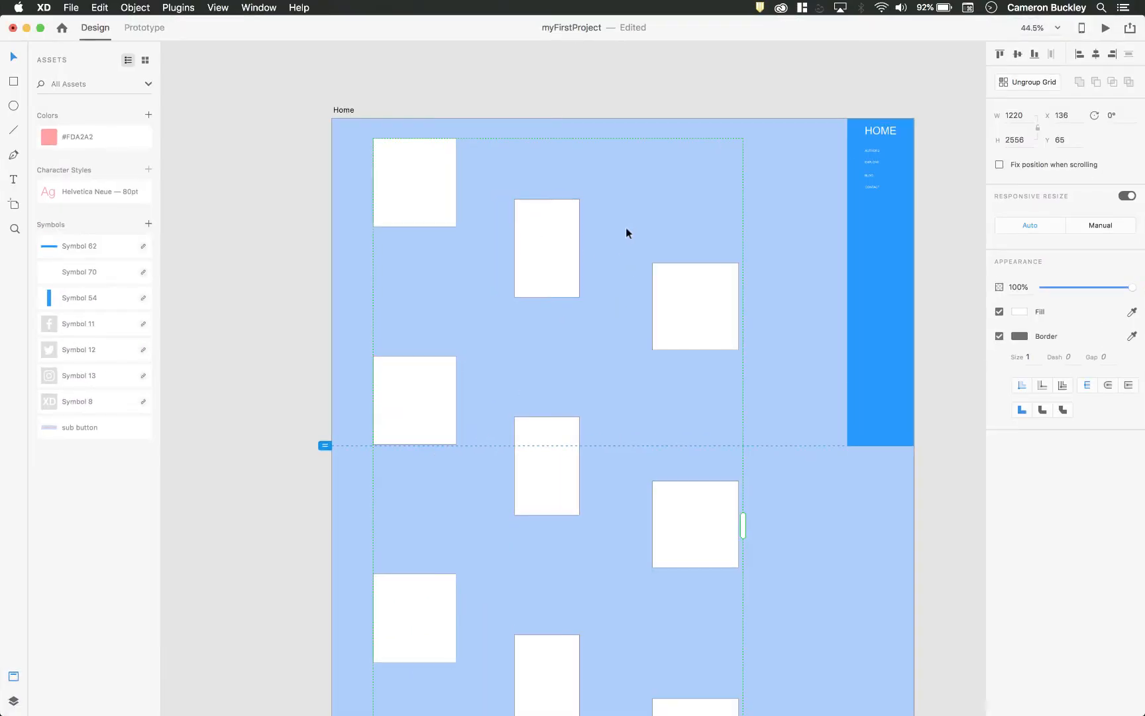
Step: Dismiss the resizing hint and undo the repeat grid so the three white boxes are separate again
key("super+z")
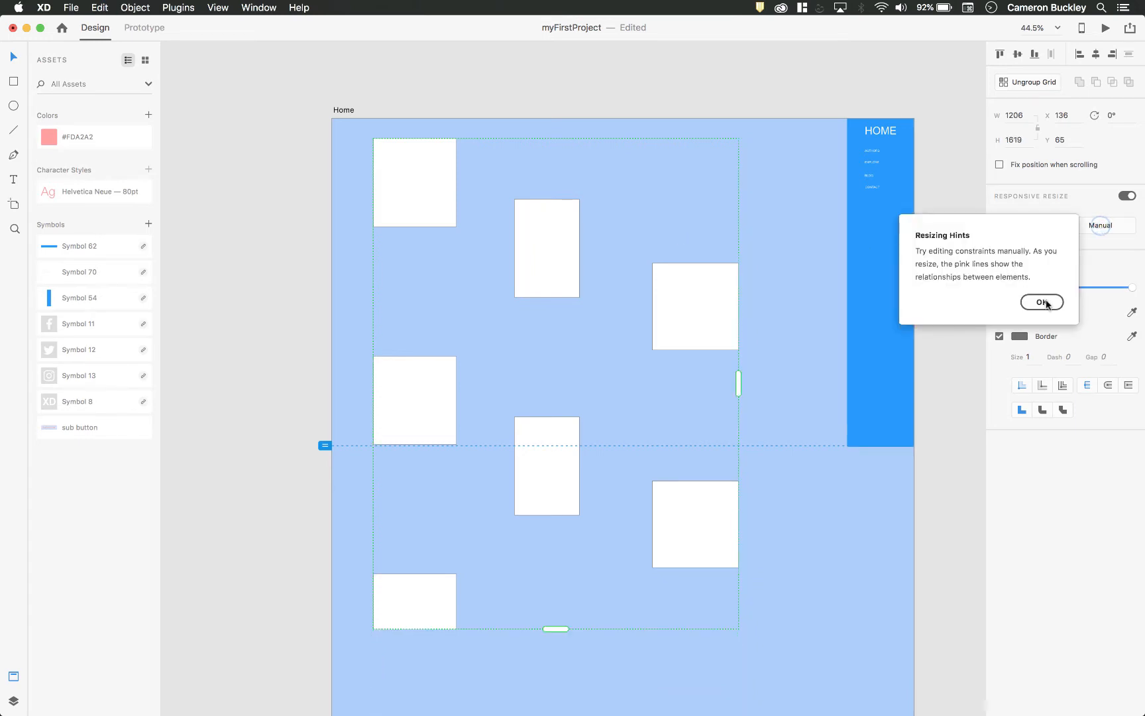
left_click(1046, 301)
key("super+z")
key("super+z")
Step: Delete the three white placeholder boxes from the Home artboard
left_click(772, 300)
left_click_drag(703, 314, 679, 290)
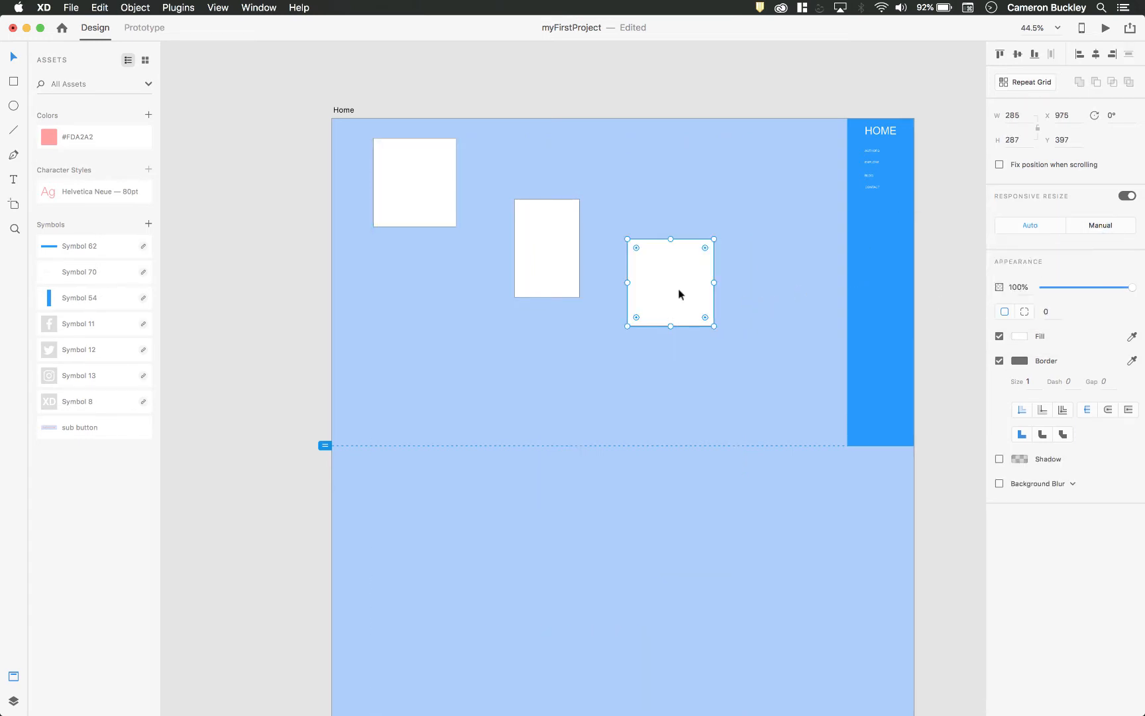
key("Delete")
left_click(562, 217)
key("Delete")
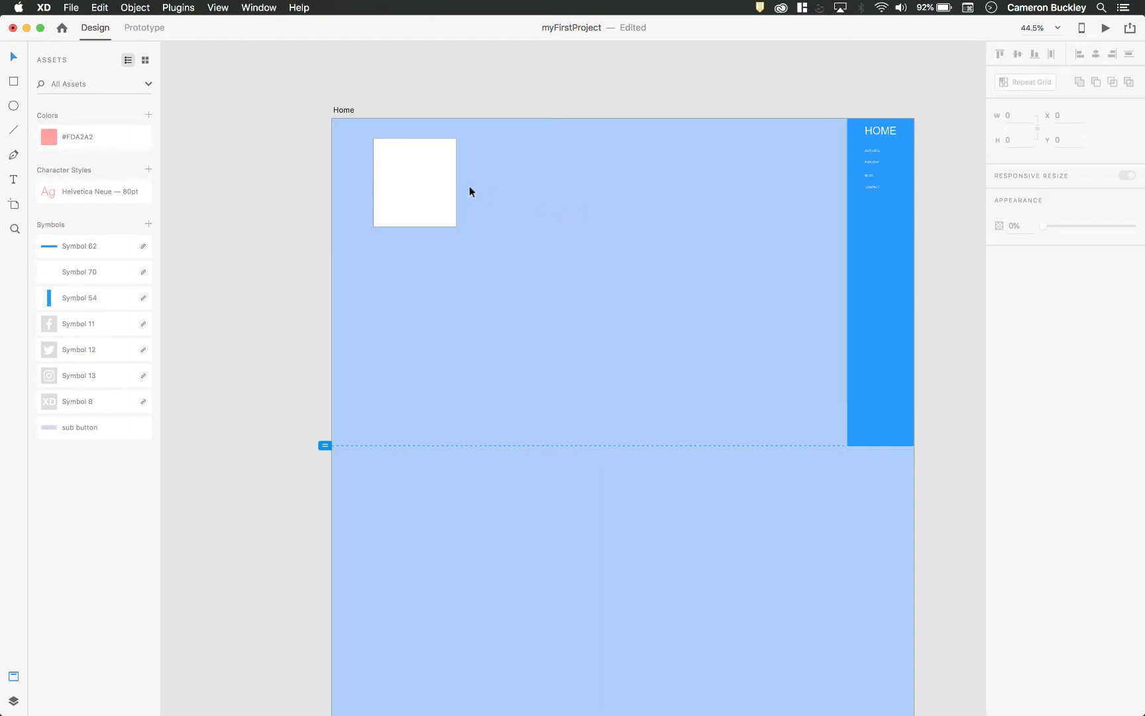
left_click(449, 189)
key("Delete")
Step: Paste the copied card onto the Home artboard and move it to about X 89, Y 87
key("super+v")
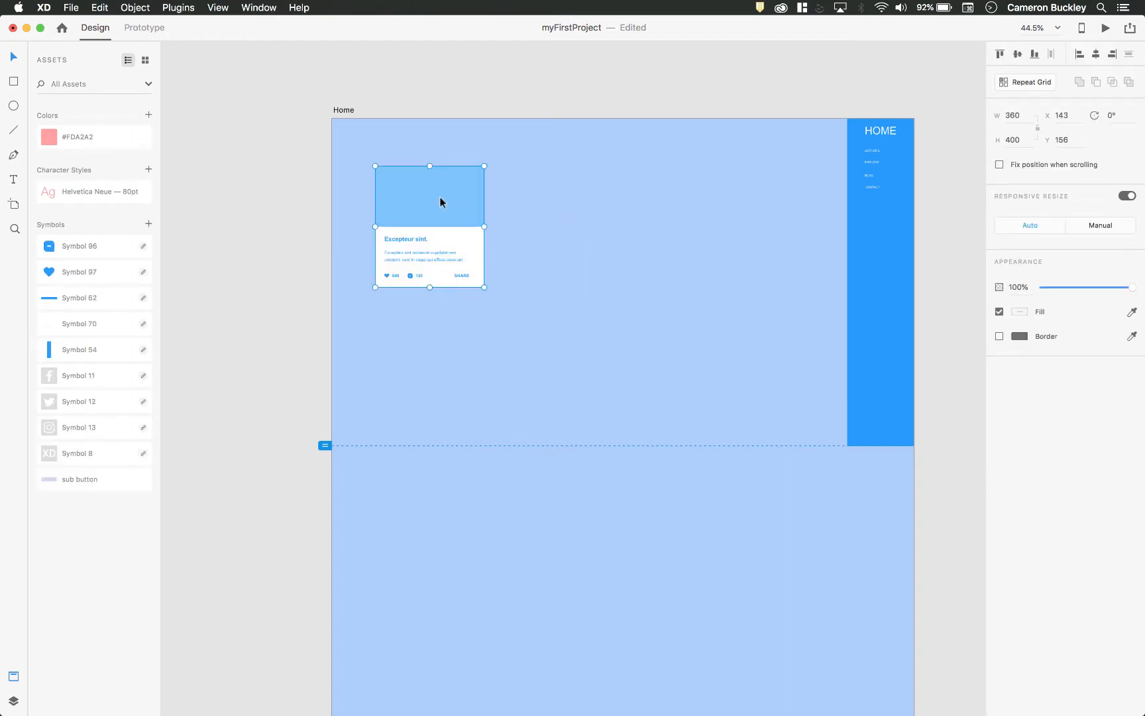
left_click_drag(440, 200, 457, 343)
key("Delete")
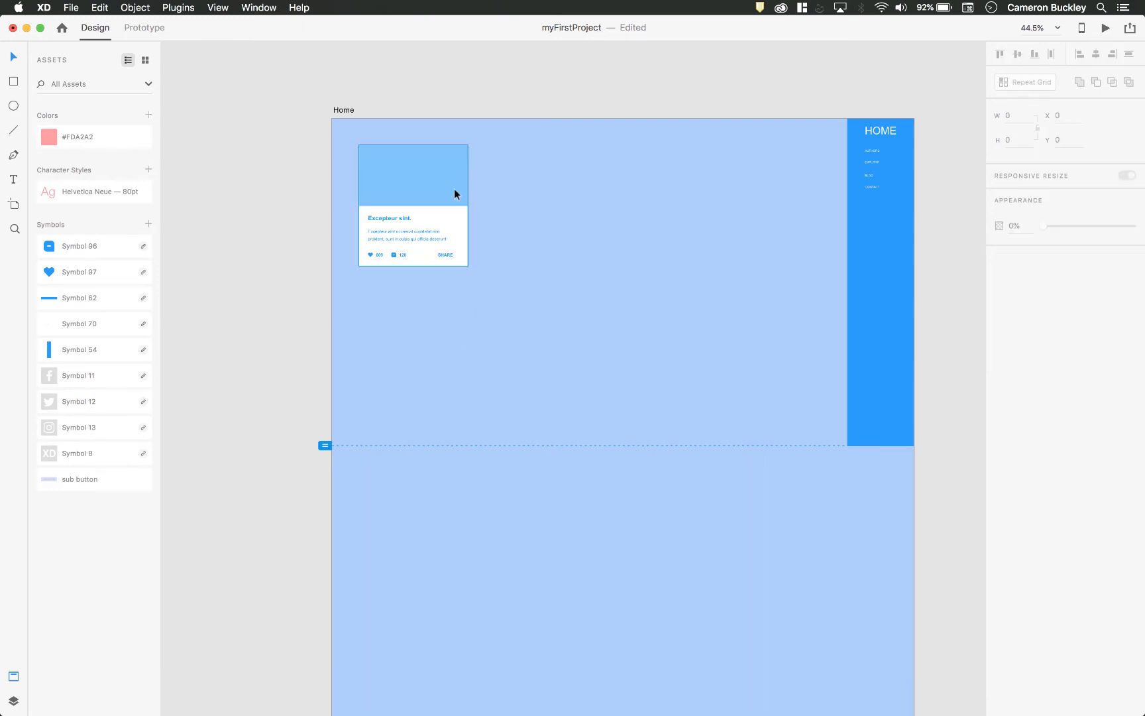
Step: Try placing a second copy of the card beside the first, and delete that copy
left_click(406, 208)
key("super+d")
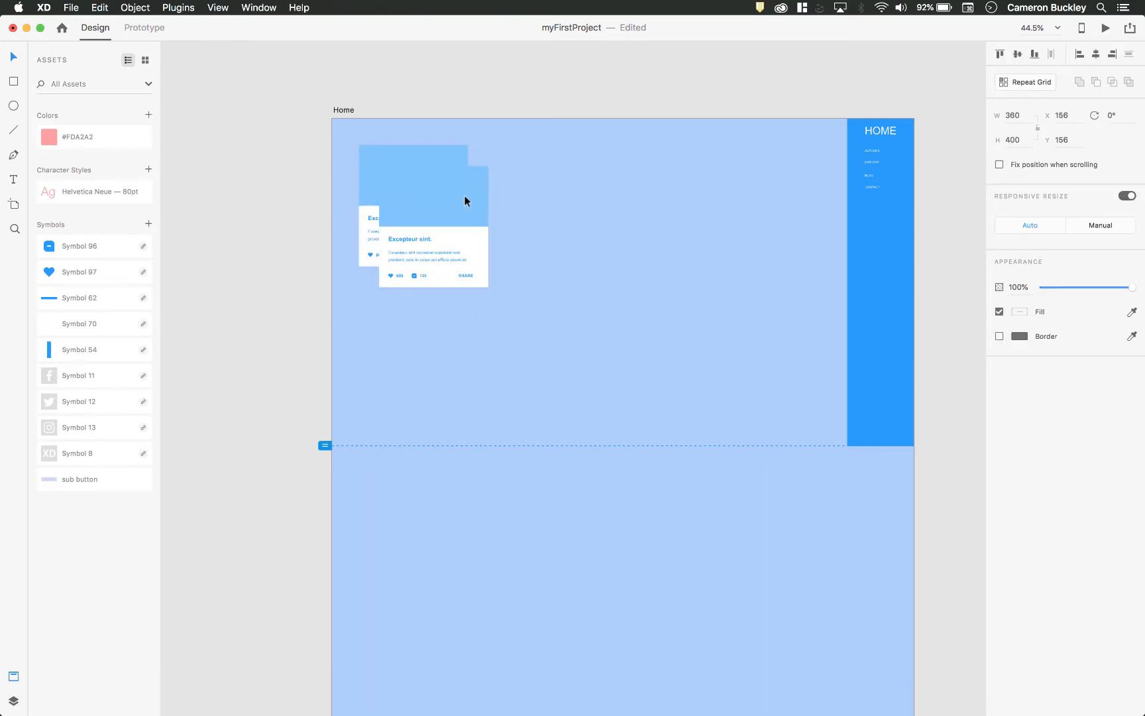
left_click_drag(465, 200, 544, 176)
key("Delete")
Step: Turn the card into a repeat grid and extend it sideways to four columns, about 1518 wide
left_click(444, 178)
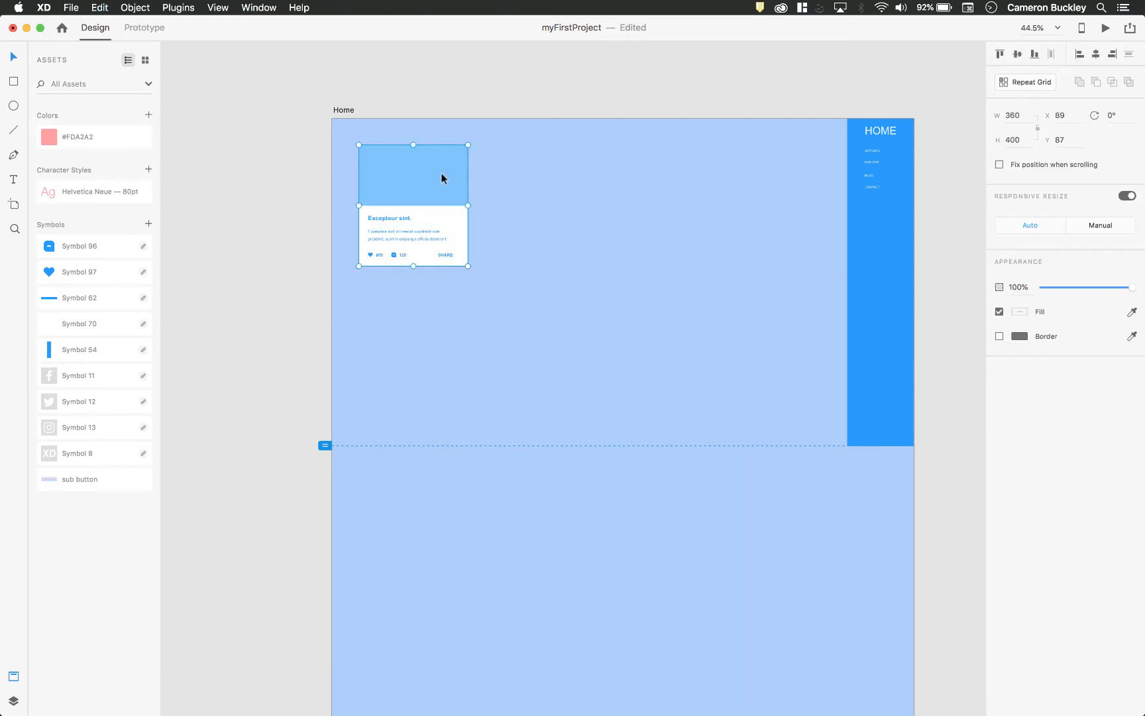
left_click(1014, 83)
left_click_drag(468, 210, 819, 216)
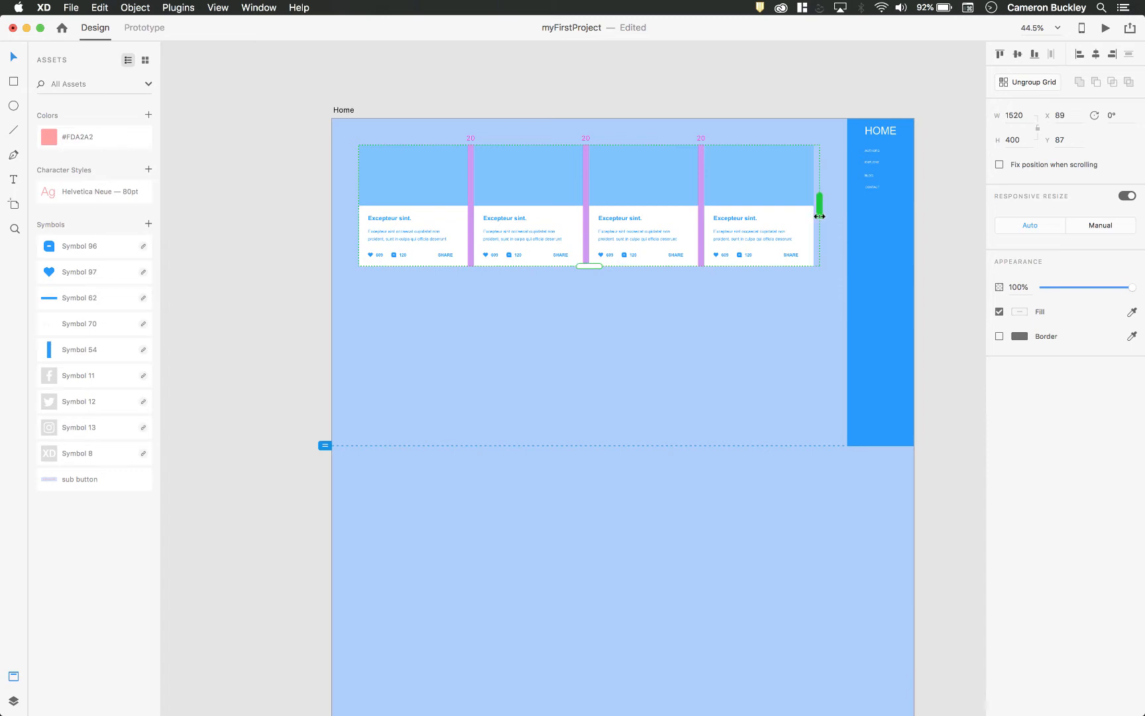
Step: Extend the card grid down the artboard to a height of about 2511, ending just above the footer
left_click_drag(590, 264, 613, 641)
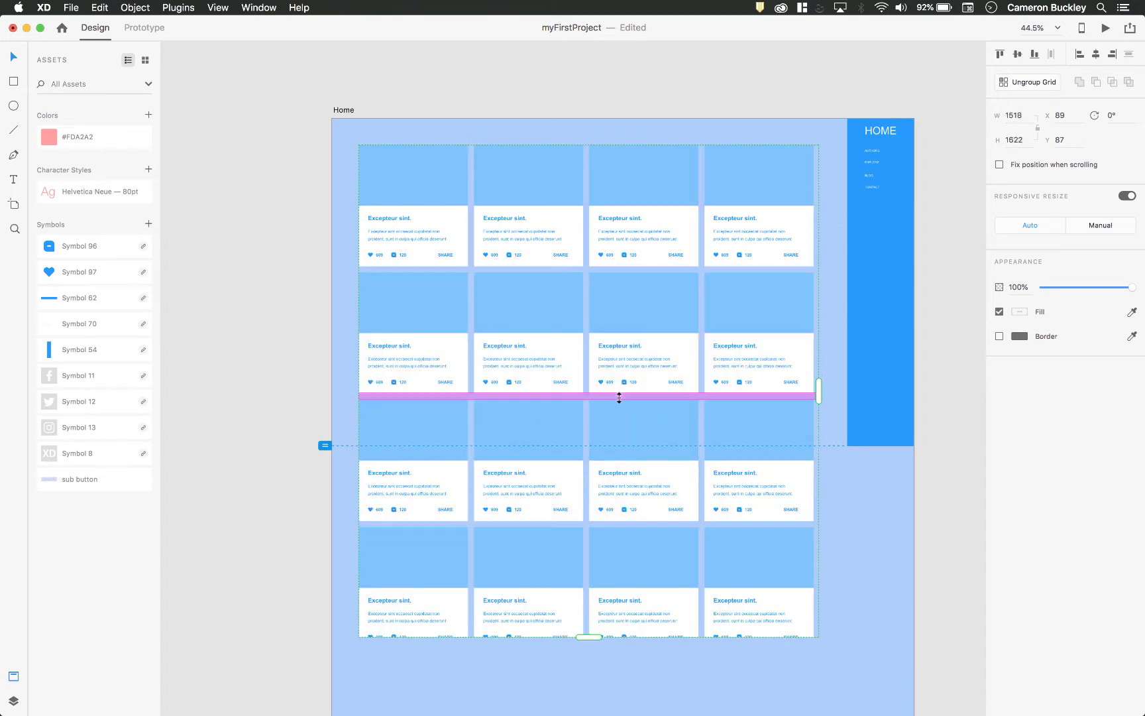
scroll(619, 397, "down", 5)
left_click_drag(581, 405, 586, 680)
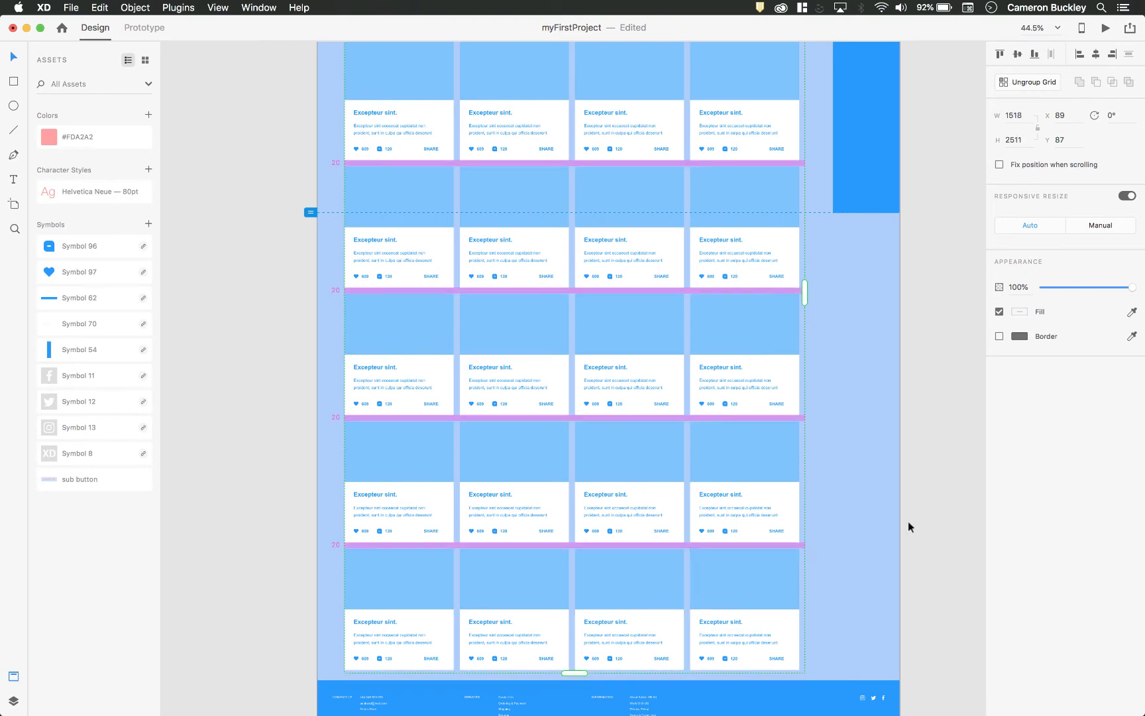
left_click(927, 521)
Step: Ungroup the repeat grid on the Home artboard into individual cards
scroll(927, 518, "up", 5)
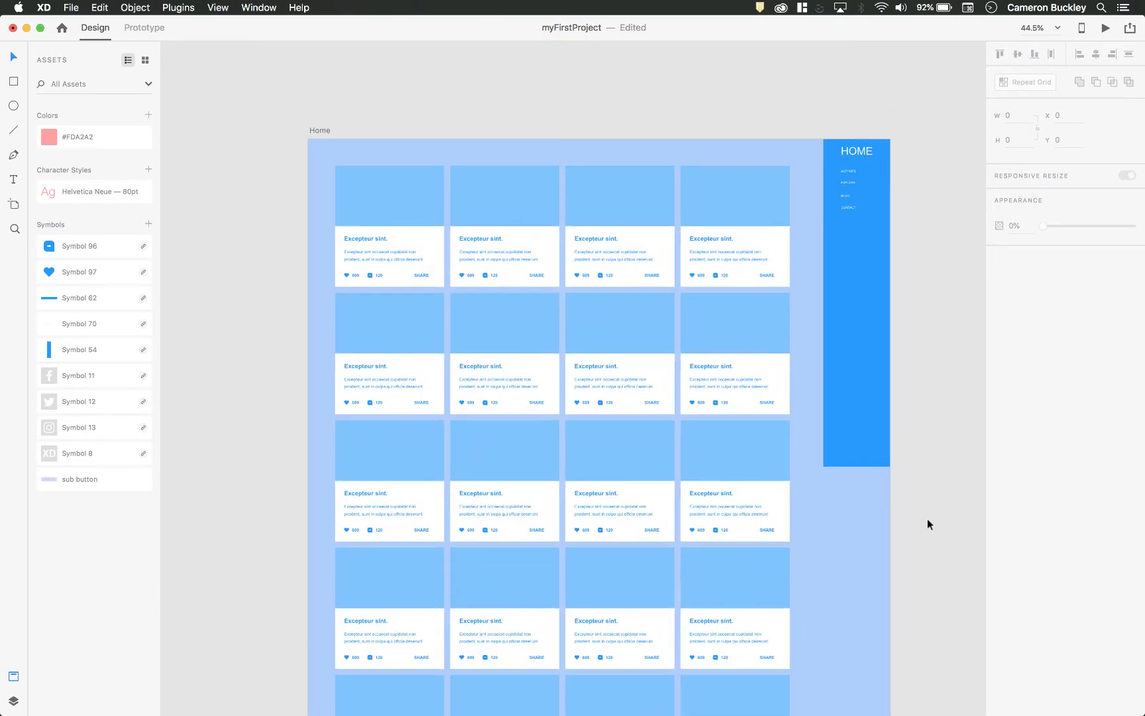
left_click(572, 215)
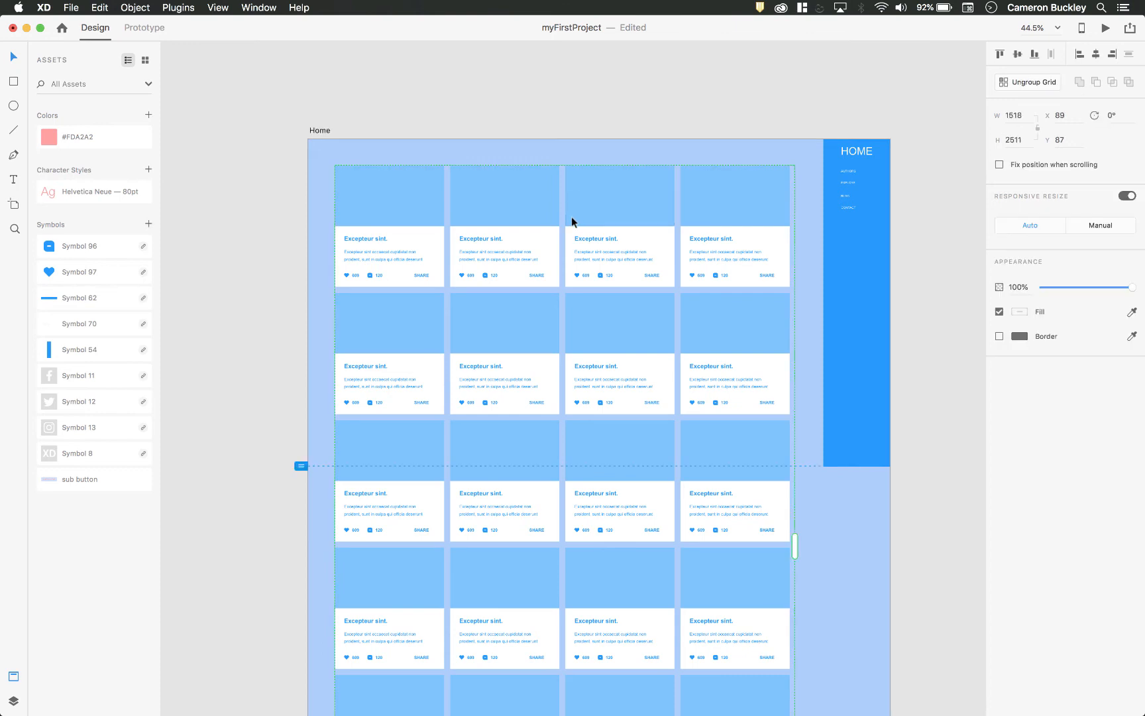
left_click(1031, 81)
left_click(711, 175)
Step: Try moving the fourth card of the second row sideways to about X 1409, and undo the move
left_click(633, 201)
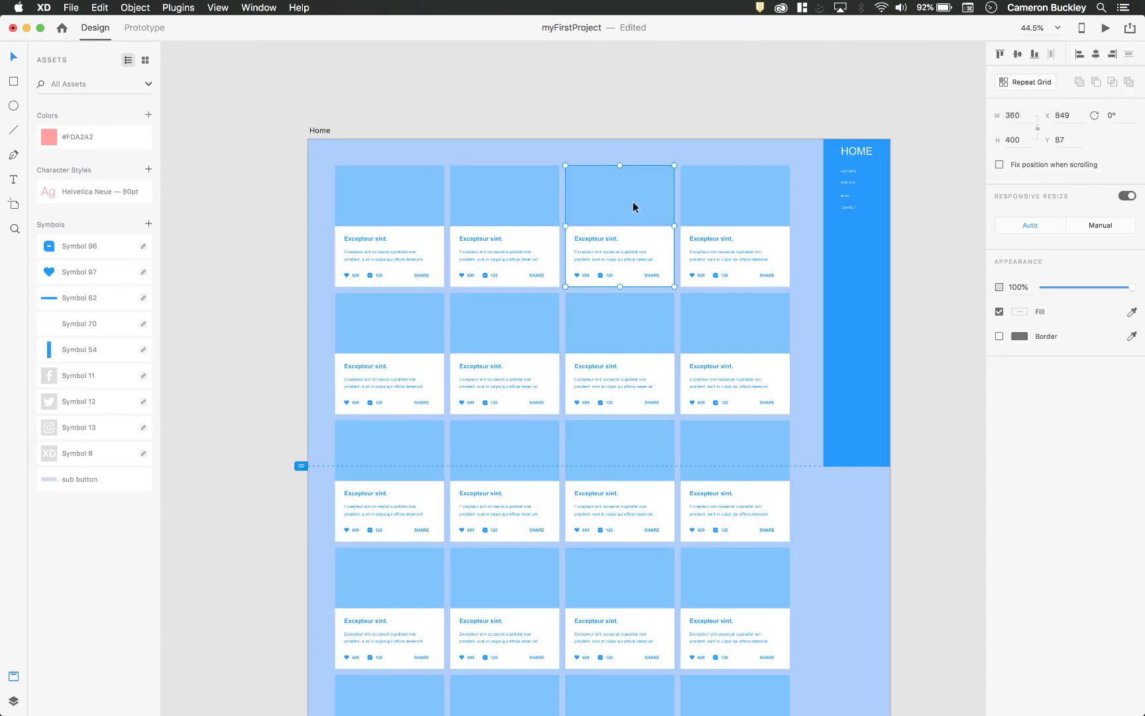
left_click(651, 321)
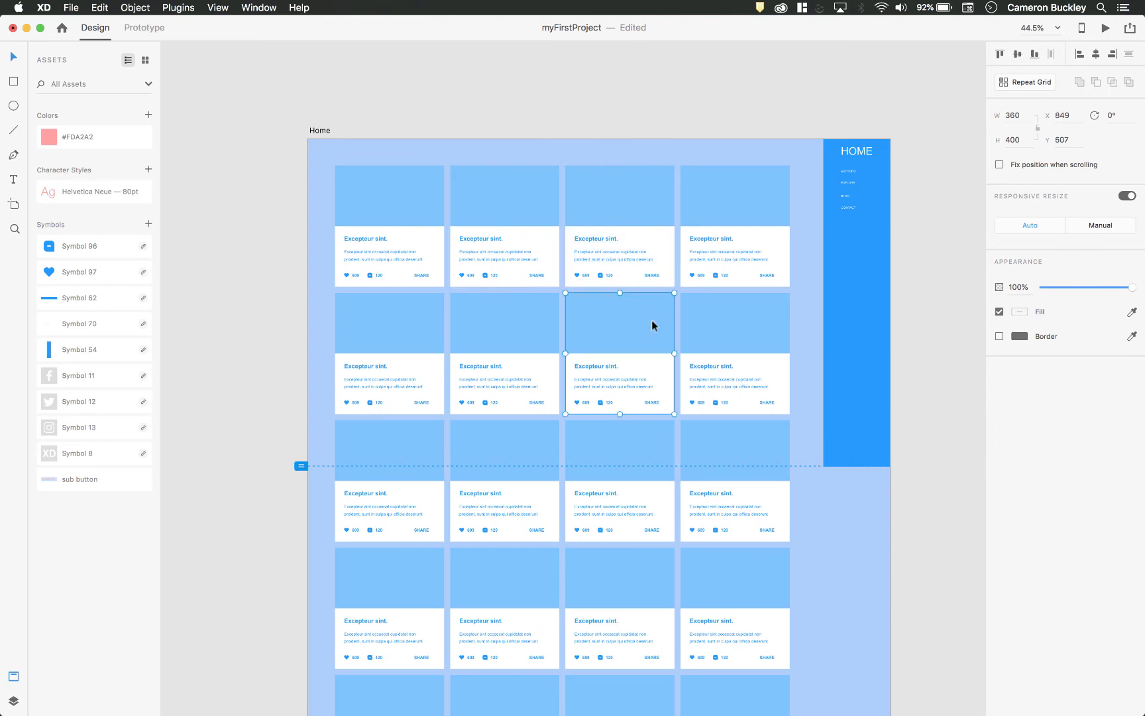
left_click(735, 317)
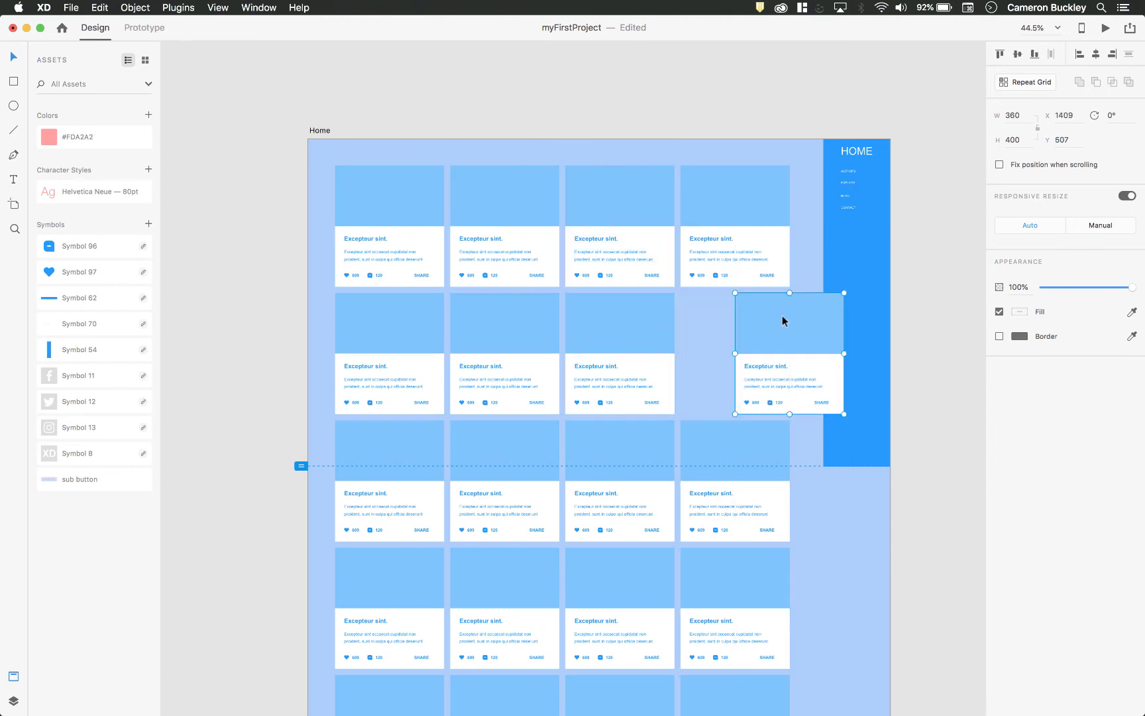
key("ctrl+z")
left_click(957, 238)
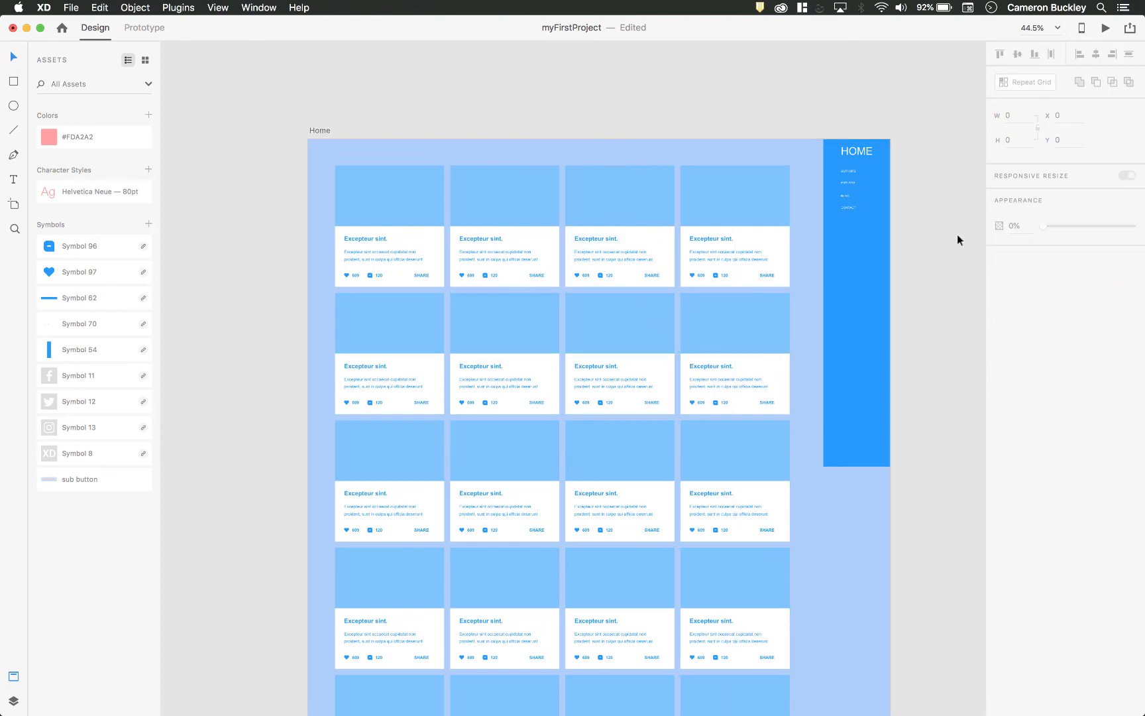
Step: Examine the whole Home artboard, including the card rows, the footer and the fixed sidebar
scroll(505, 336, "down", 5)
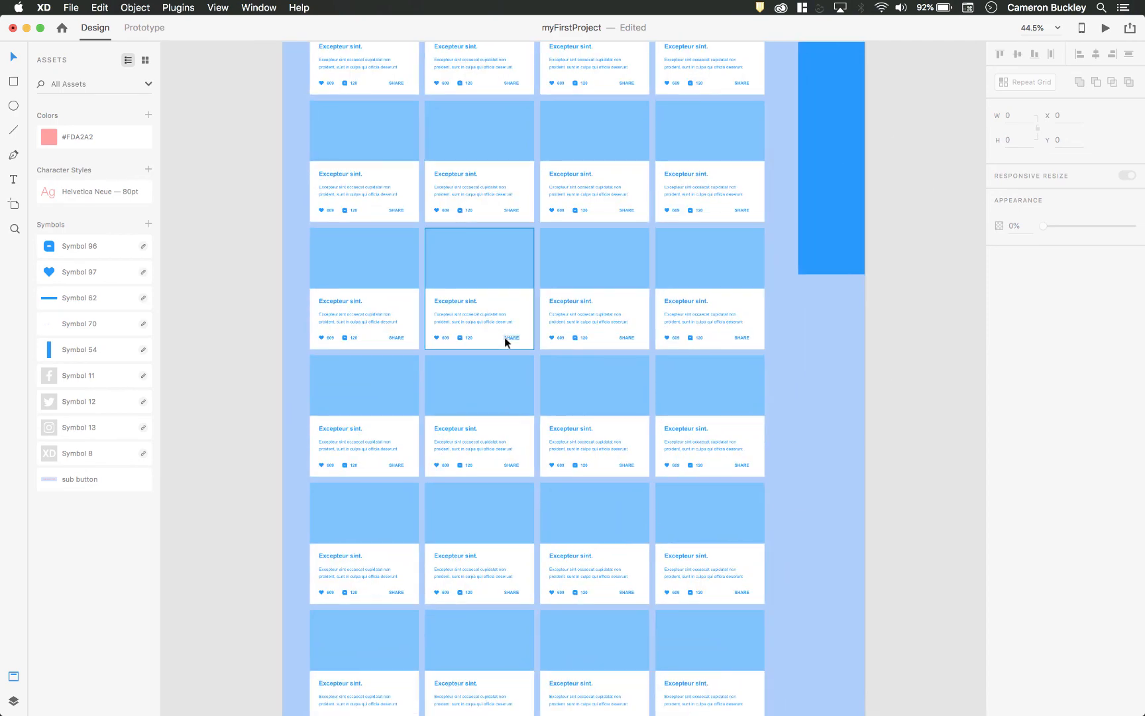
scroll(505, 337, "down", 5)
left_click(755, 539)
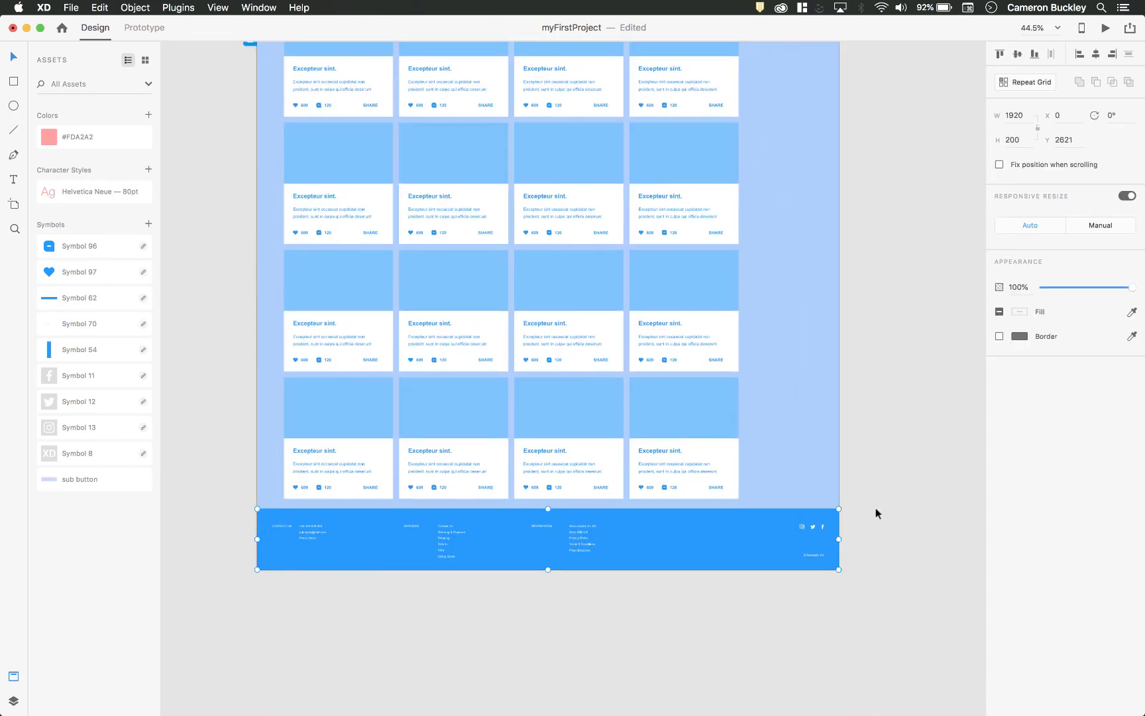
scroll(878, 507, "up", 6)
left_click(790, 187)
scroll(790, 187, "up", 5)
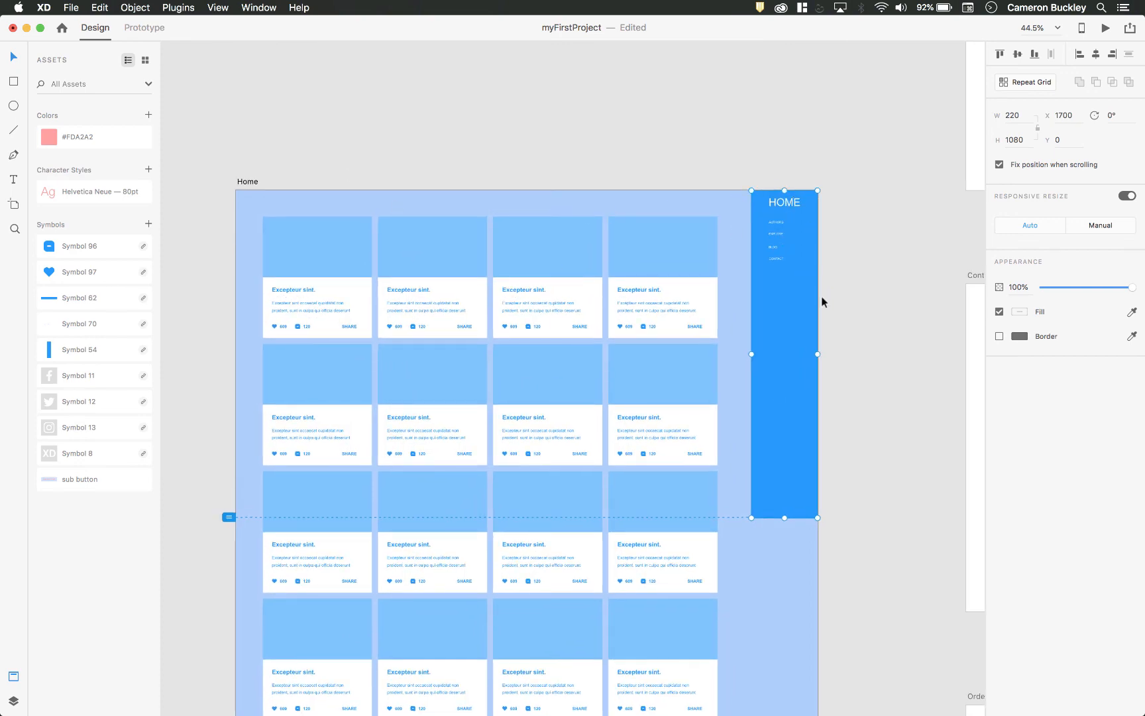
scroll(823, 302, "down", 5)
scroll(188, 312, "down", 5)
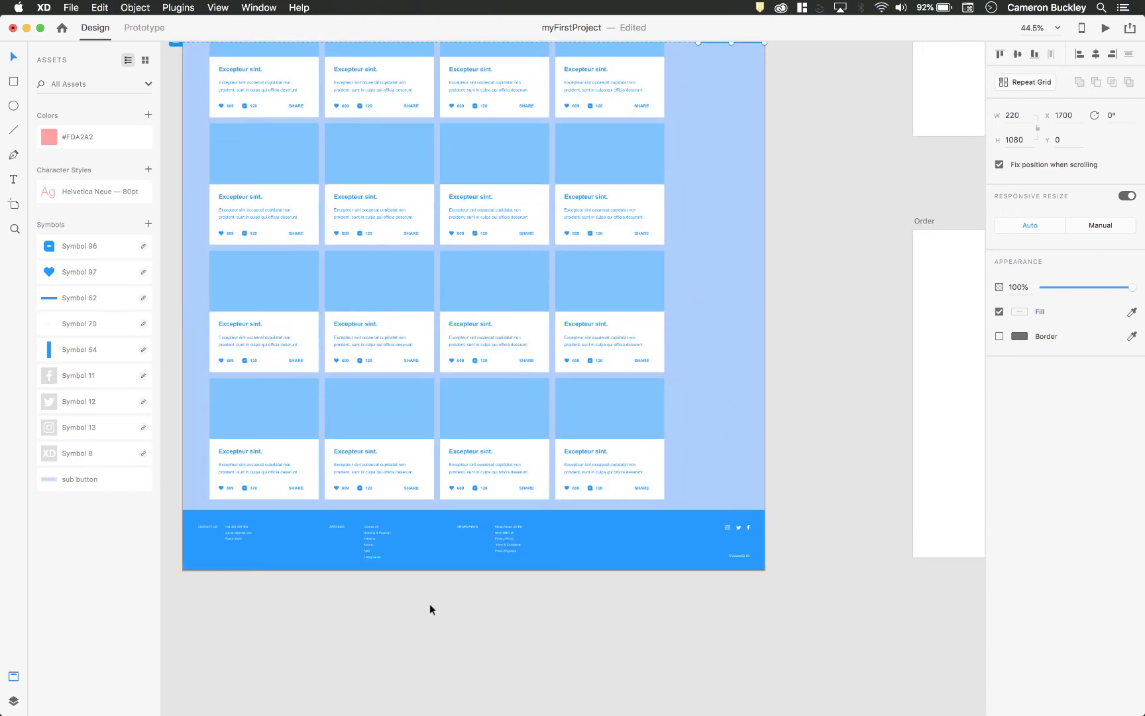
scroll(617, 337, "left", 3)
scroll(616, 337, "up", 10)
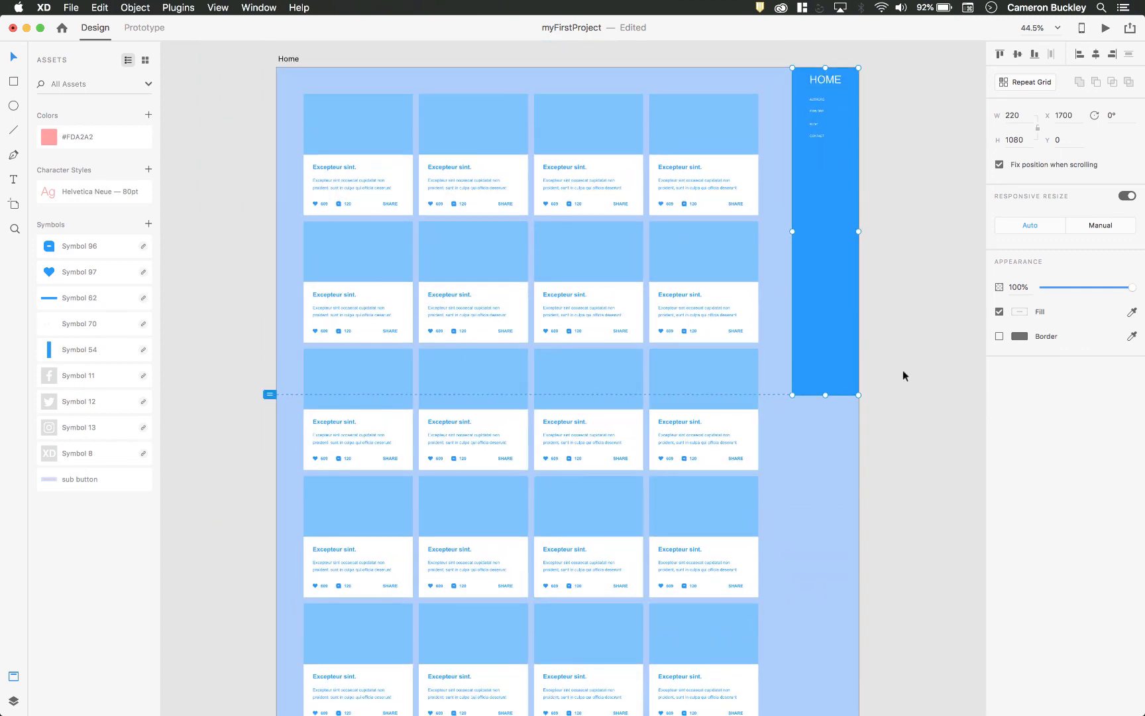